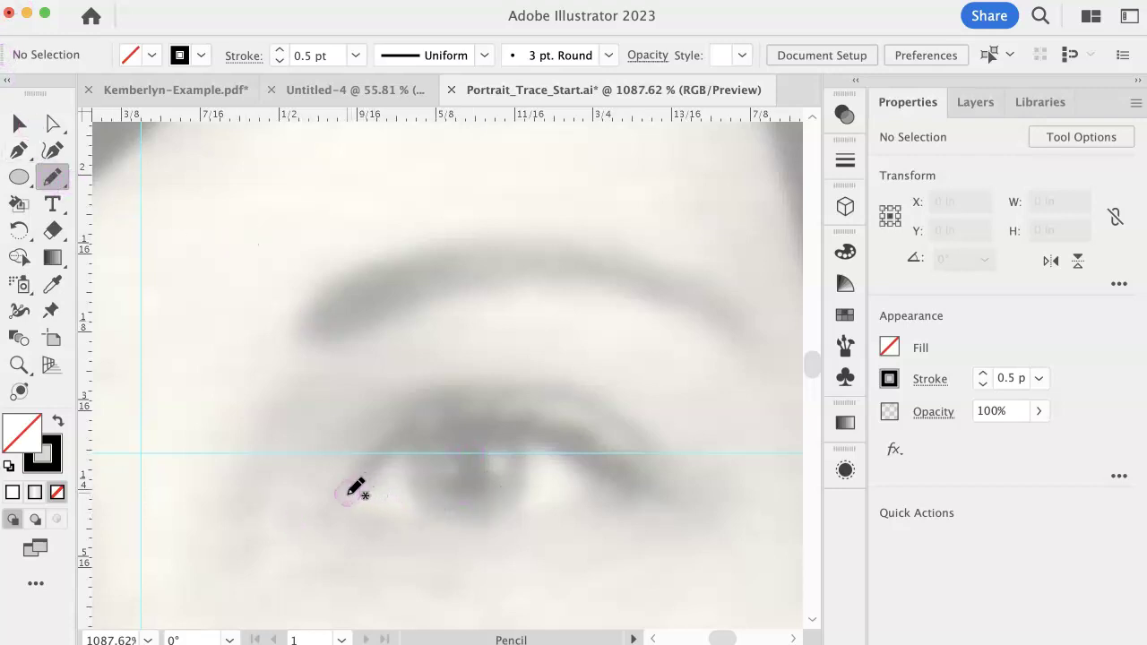
Trace the eye outline with the Pencil as a closed path about 0.236 by 0.082 in, and convert its inner corner anchor to a sharp corner
mouse_move(349, 494)
left_mouse_down()
mouse_move(394, 437)
mouse_move(502, 425)
mouse_move(551, 433)
mouse_move(646, 489)
left_mouse_up()
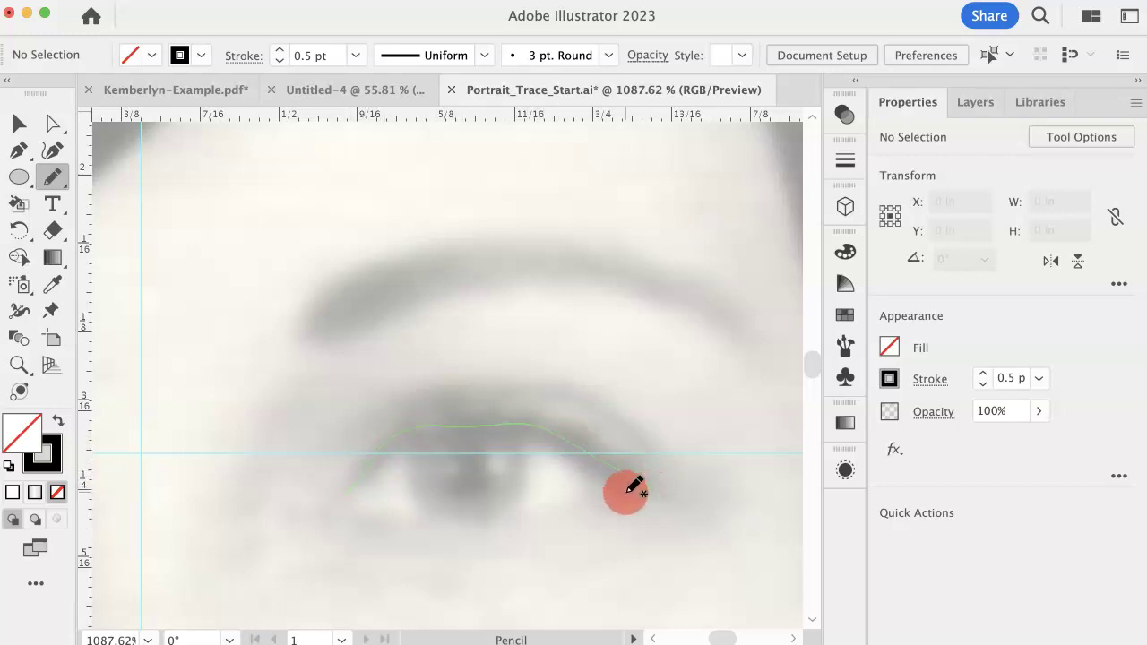
mouse_move(580, 503)
left_mouse_down()
mouse_move(530, 523)
mouse_move(443, 525)
mouse_move(351, 514)
mouse_move(339, 500)
left_mouse_up()
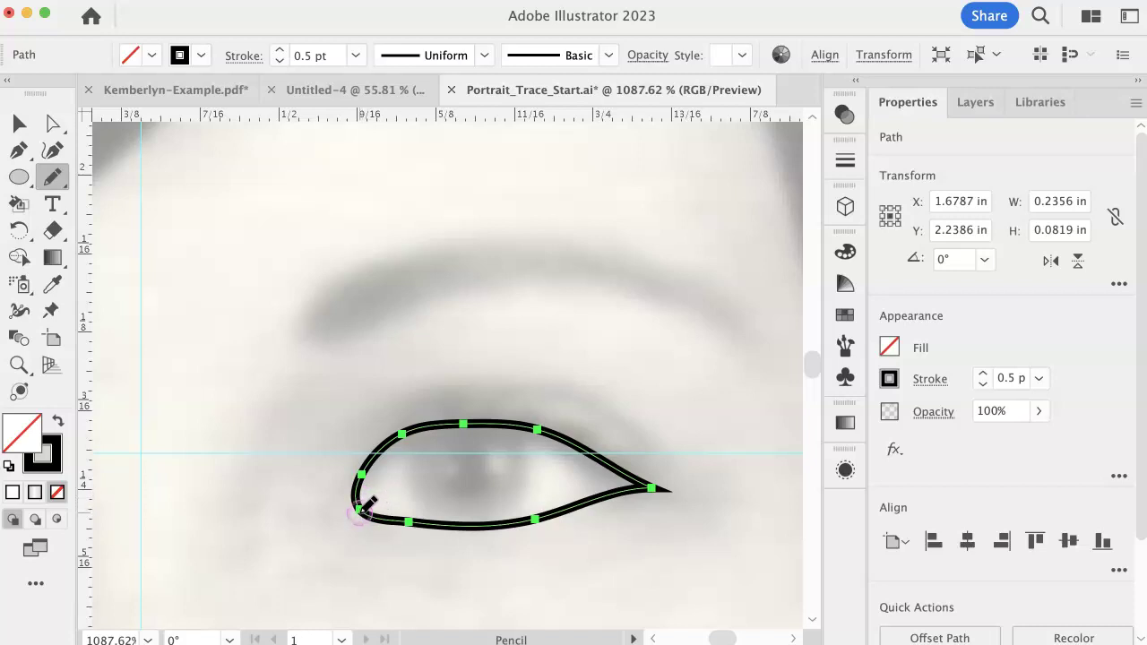
key("a")
left_click(358, 509)
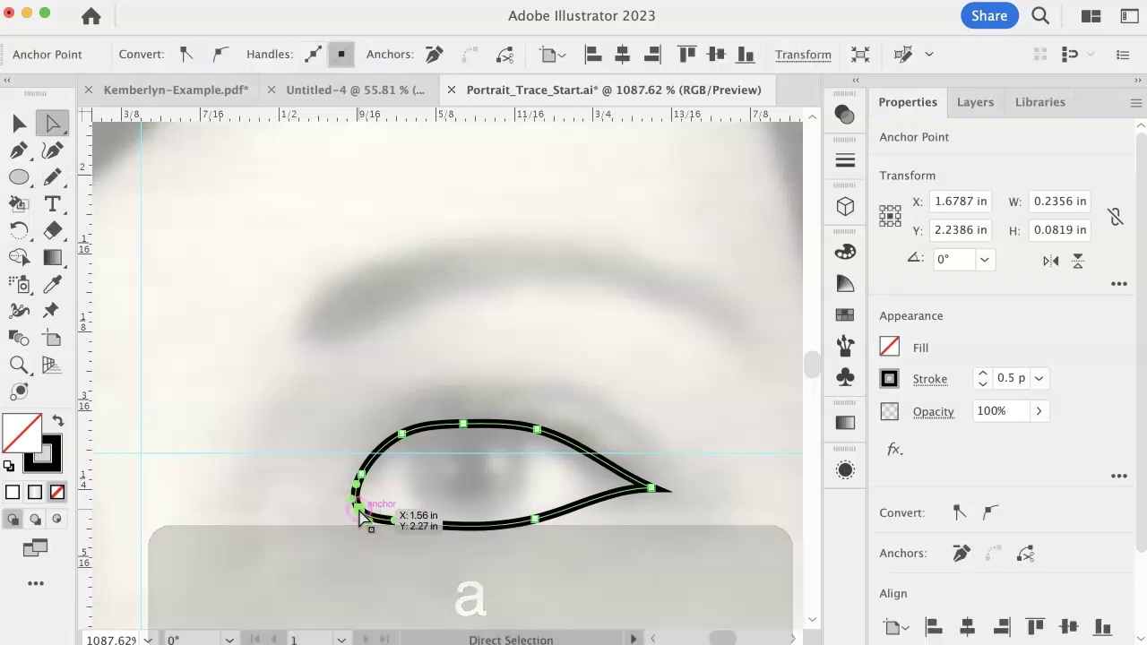
left_click(186, 57)
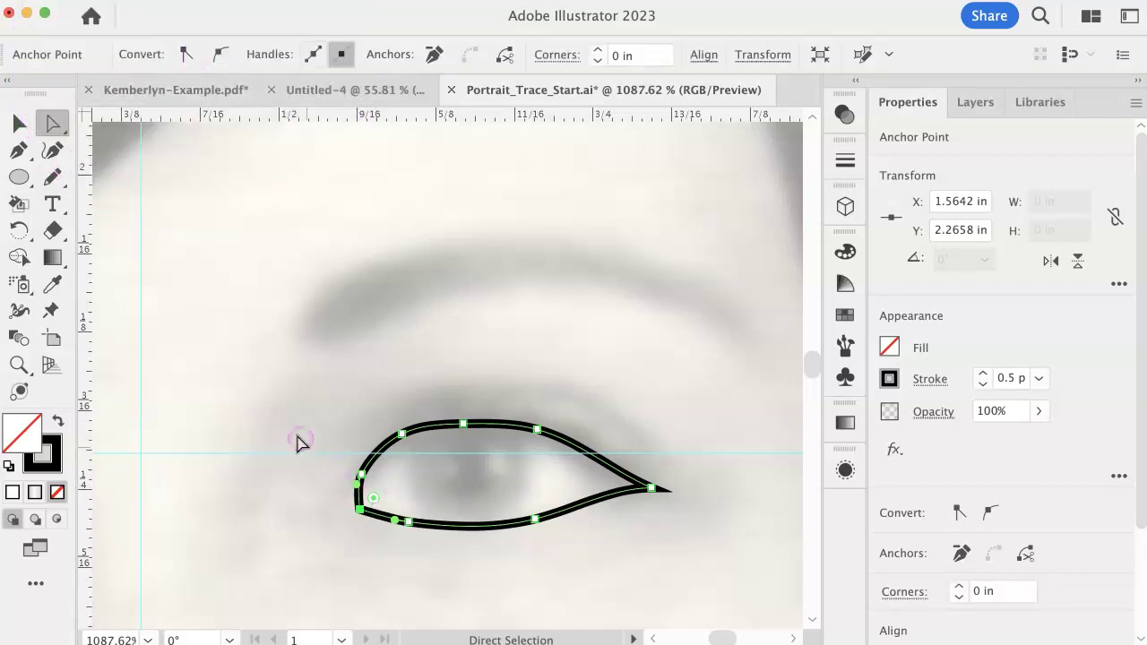
Reposition the anchor points along the upper and lower lid so the outline follows the photo's eye shape
left_click_drag(364, 465, 421, 440)
left_click_drag(541, 522, 556, 522)
left_click_drag(610, 491, 620, 513)
left_click_drag(470, 423, 478, 427)
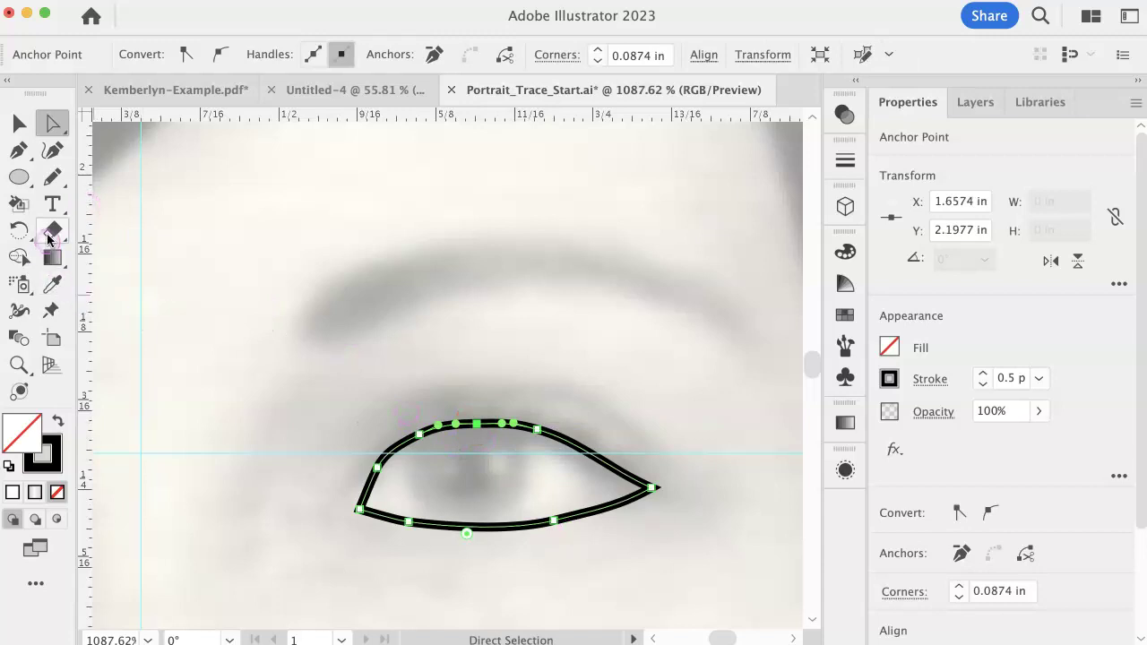
Even out the upper and lower lid curves of the eye outline with the Smooth tool and return to the Pencil tool
left_click(61, 181)
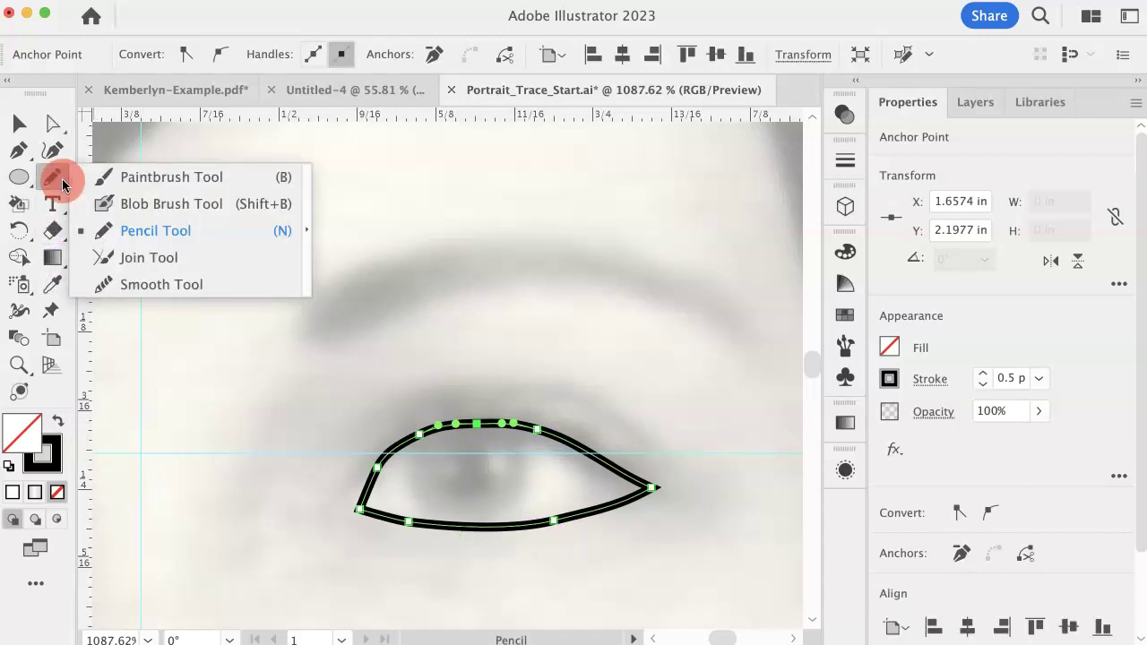
left_click(129, 284)
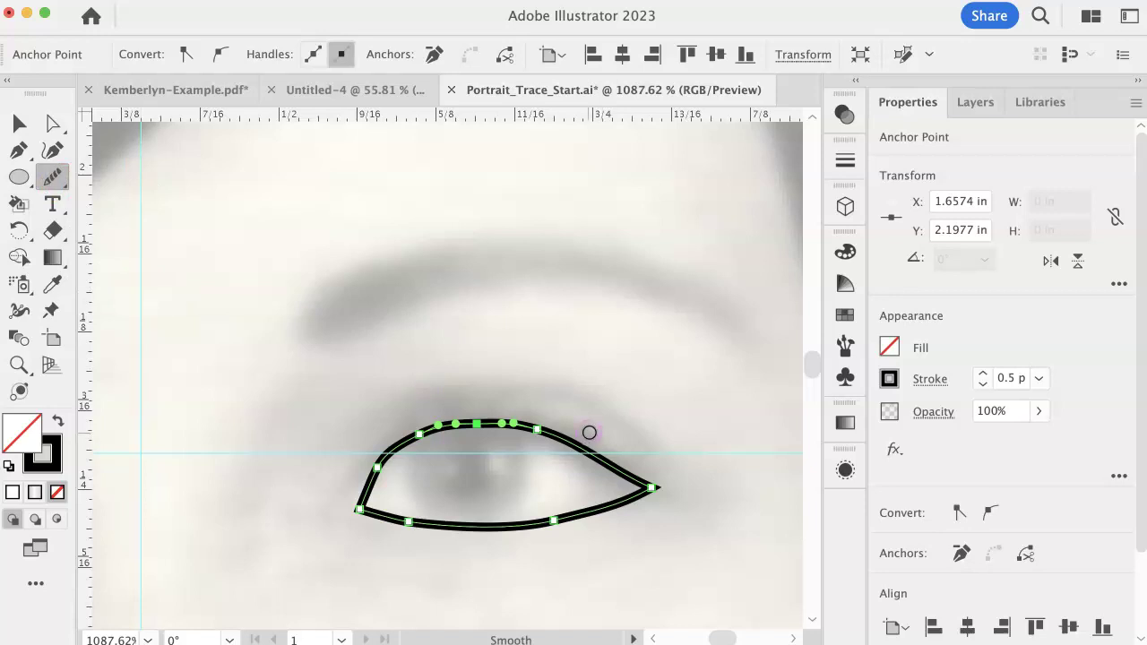
left_click_drag(384, 454, 502, 427)
mouse_move(524, 518)
left_mouse_down()
mouse_move(543, 525)
mouse_move(385, 529)
mouse_move(454, 541)
left_mouse_up()
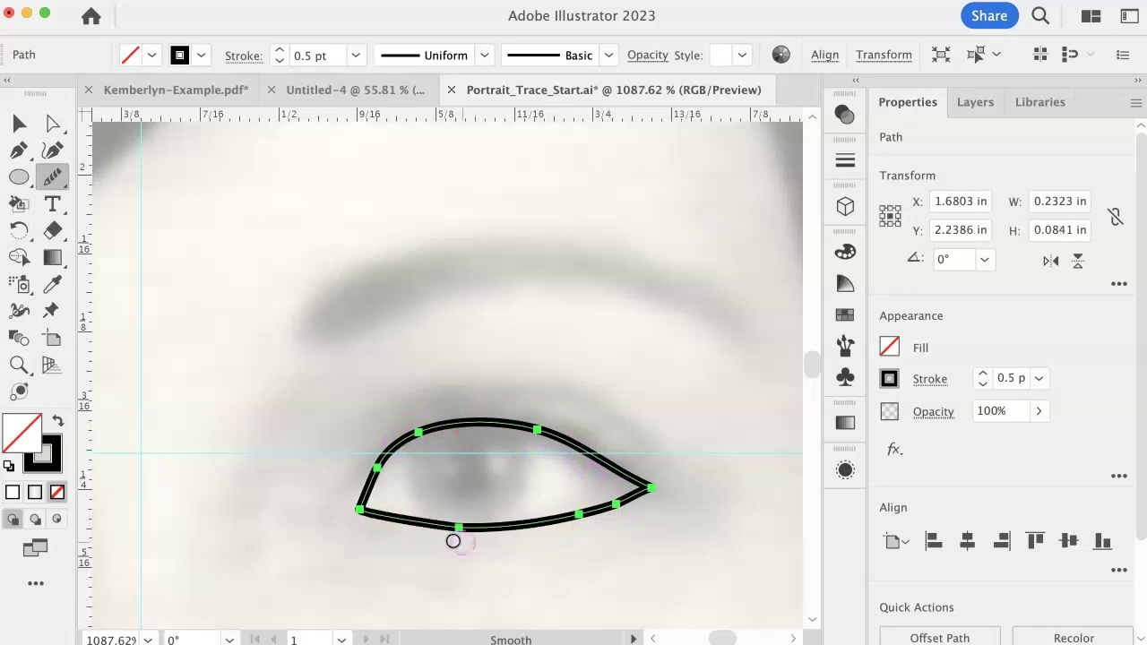
mouse_move(52, 176)
left_mouse_down()
mouse_move(87, 180)
mouse_move(102, 248)
mouse_move(102, 238)
left_mouse_up()
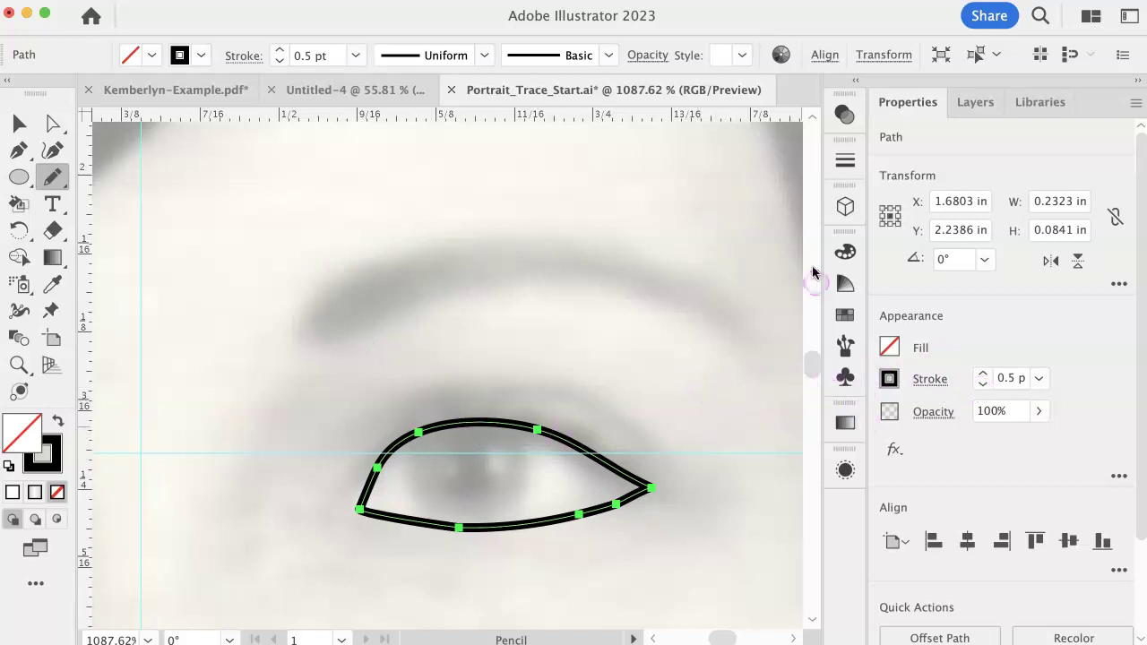
Fill the eye outline with the white-to-black gradient swatch
left_click(845, 314)
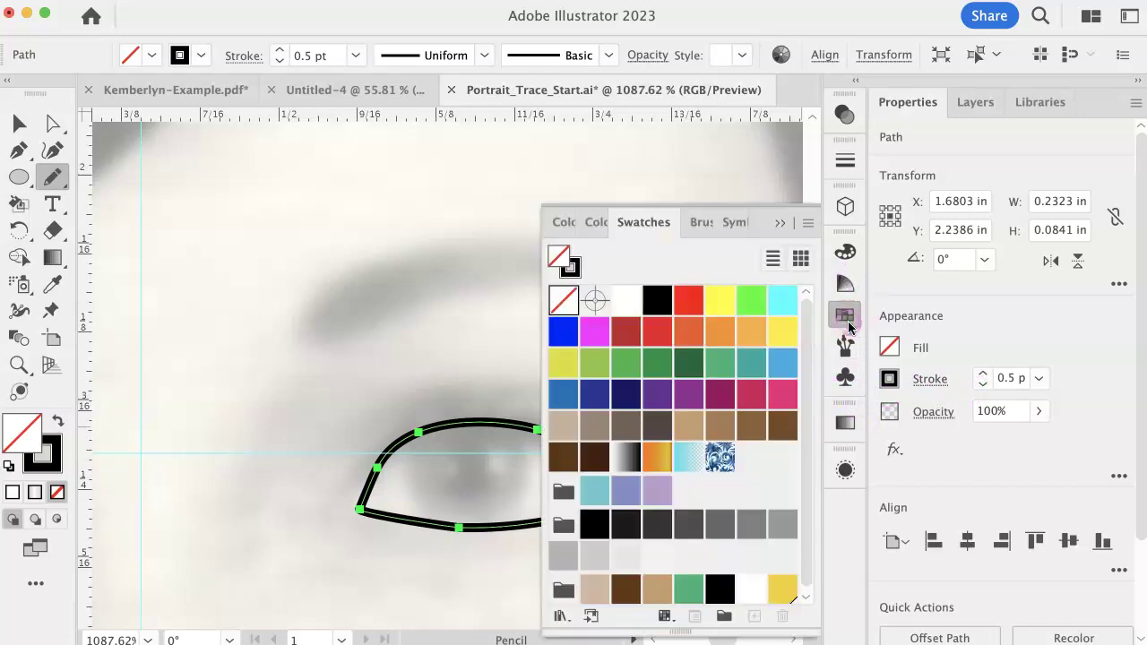
left_click_drag(809, 333, 812, 306)
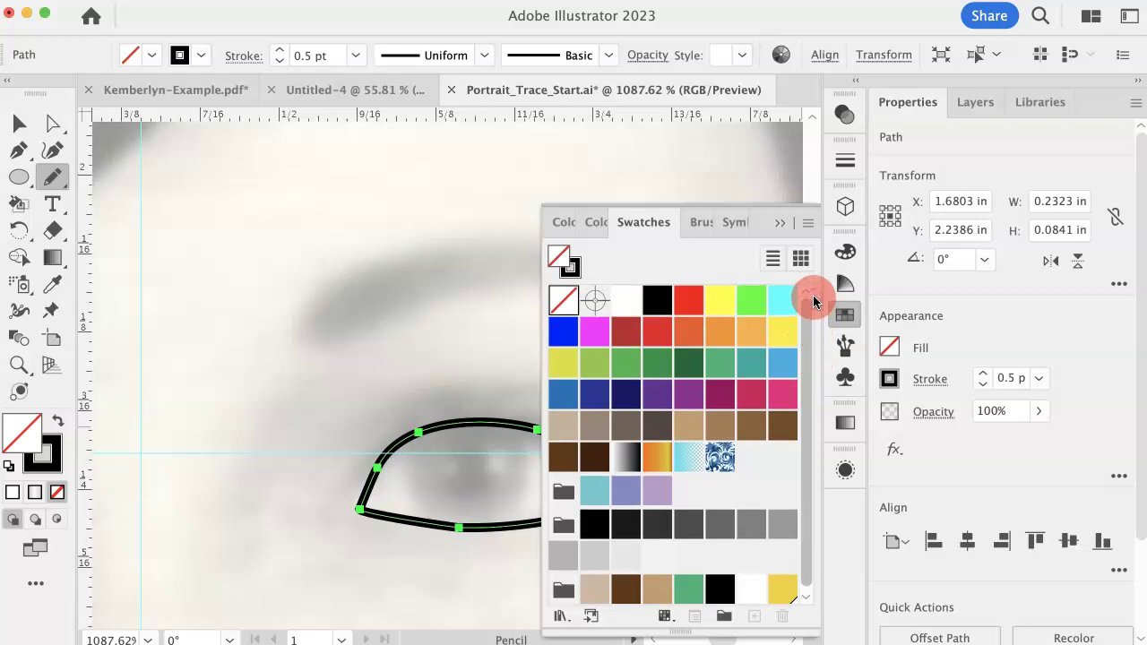
left_click(626, 461)
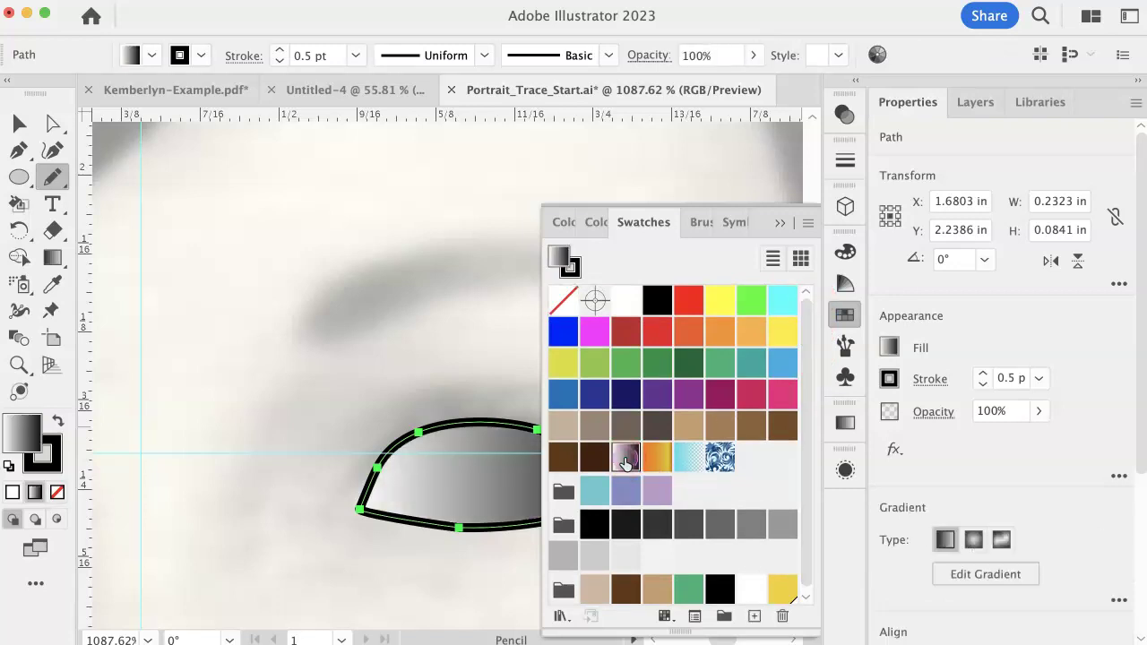
left_click(778, 224)
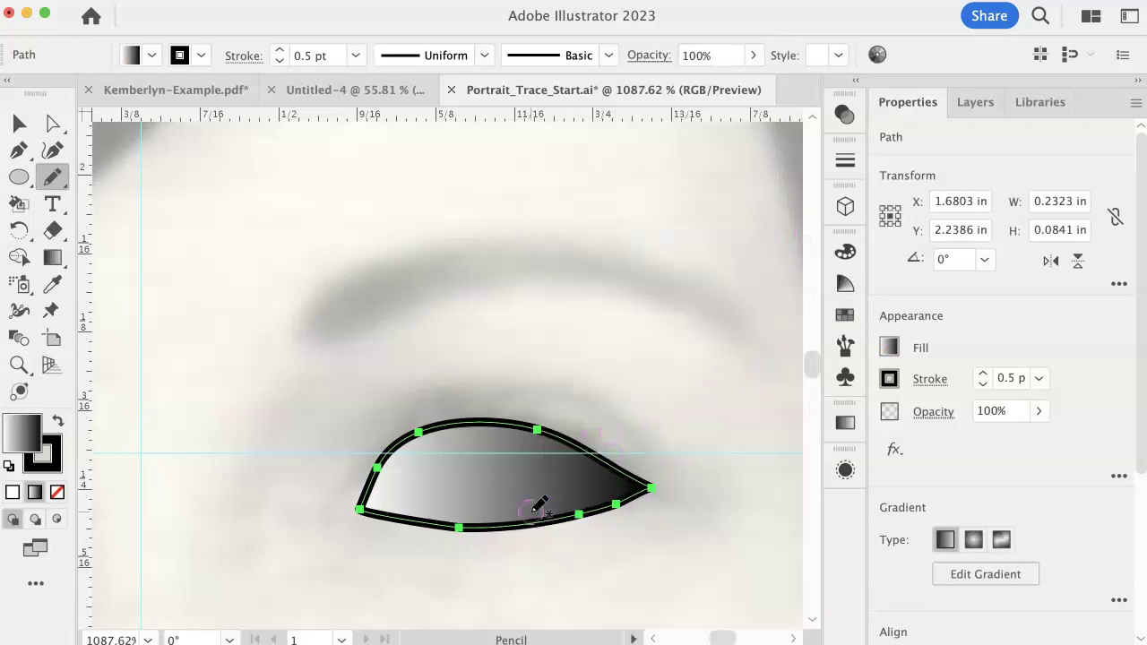
Recolor the black end stop of the eye's gradient to a light gray swatch
key("g")
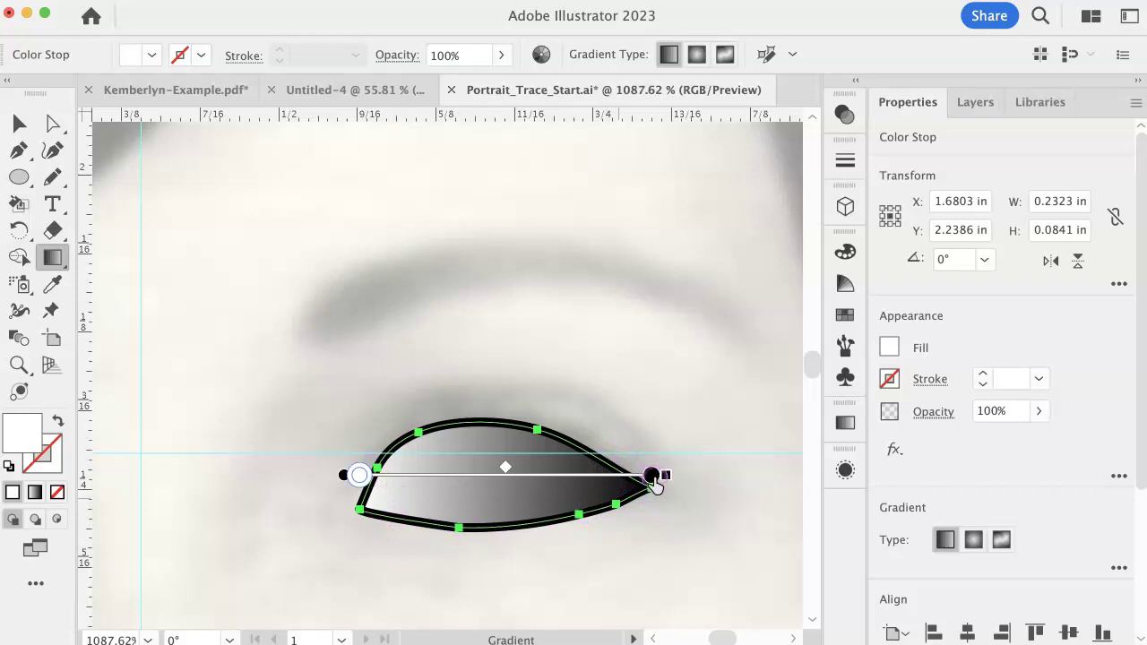
double_click(651, 475)
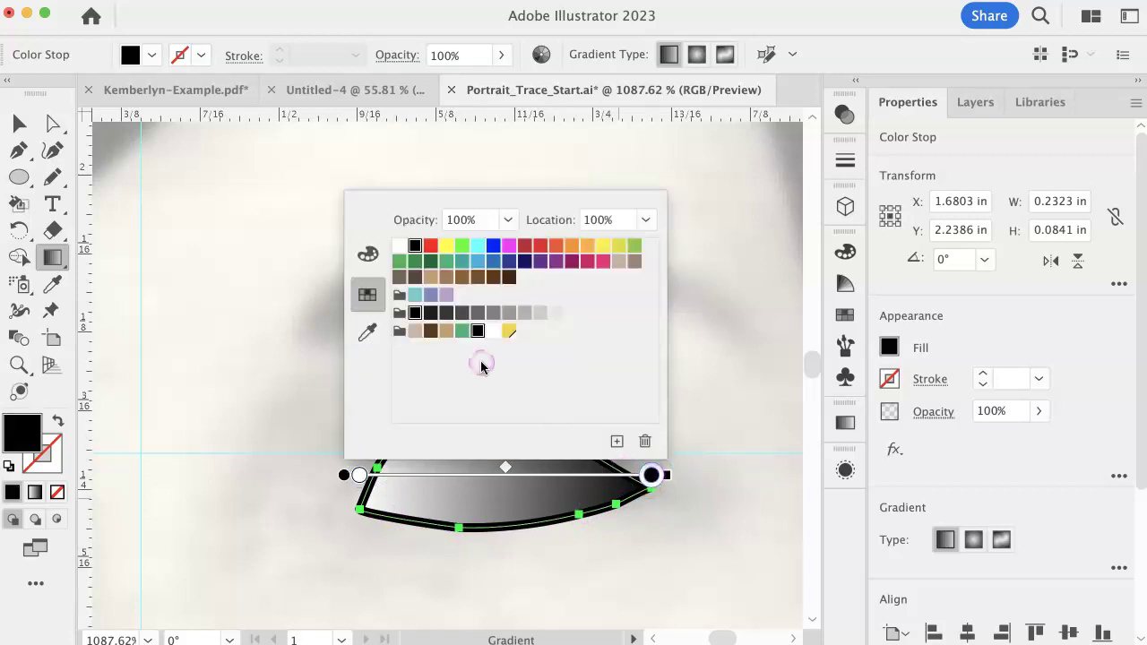
left_click(540, 313)
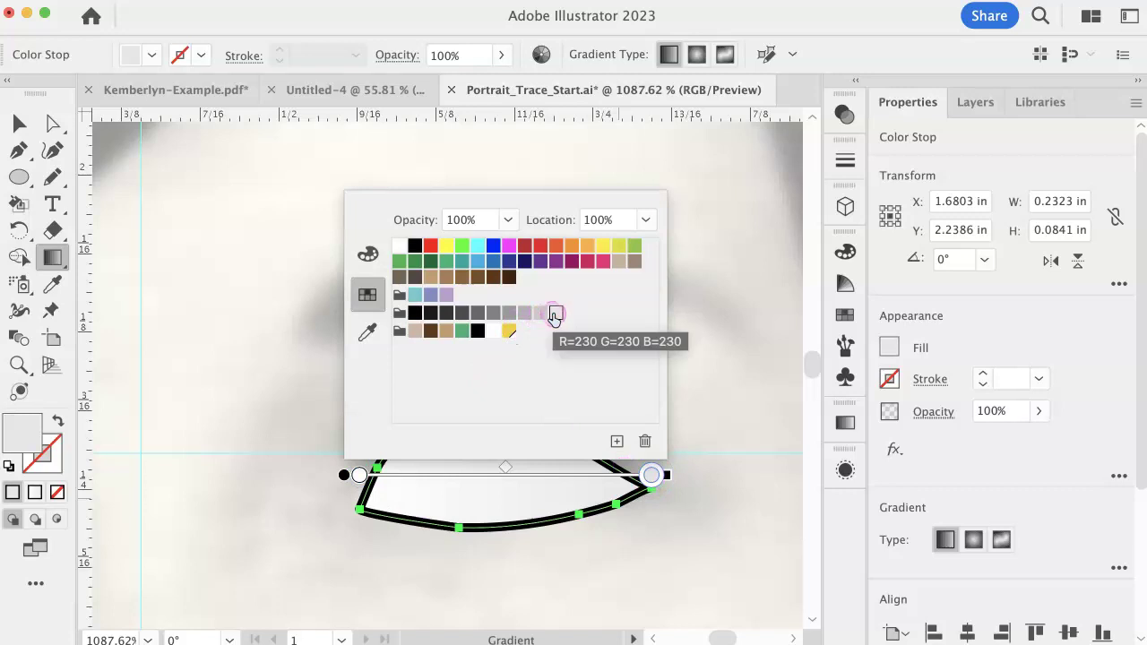
left_click(540, 315)
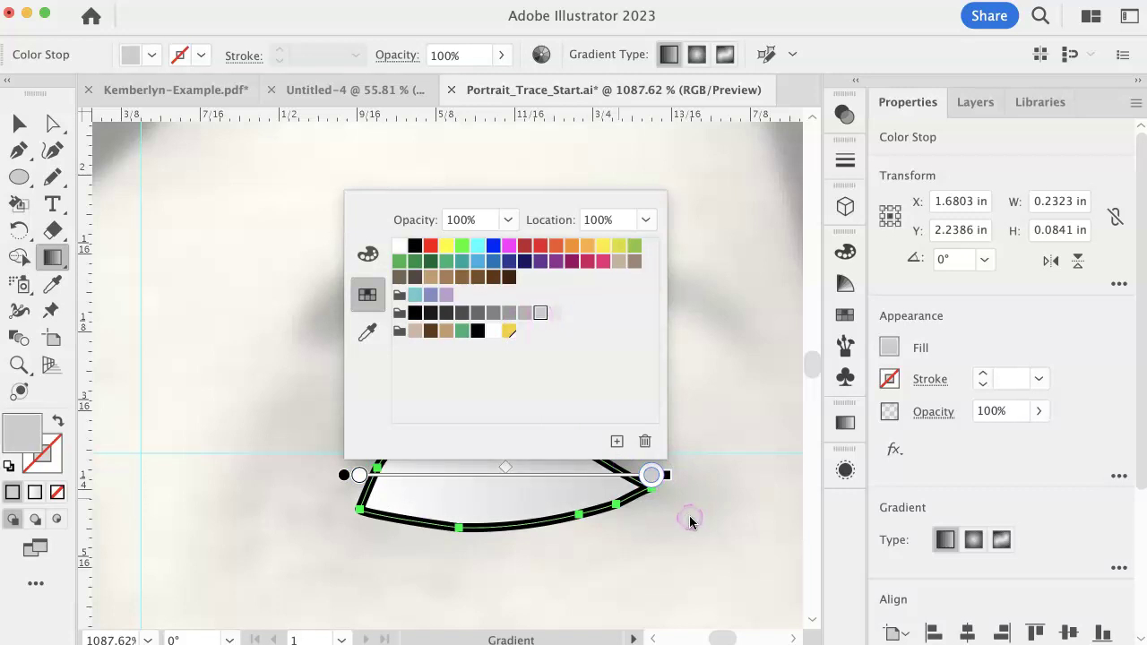
left_click(539, 482)
left_click(557, 479)
Move the gradient's white stop near the middle of the eye and place light gray stops toward both eye corners
left_click_drag(361, 478, 470, 480)
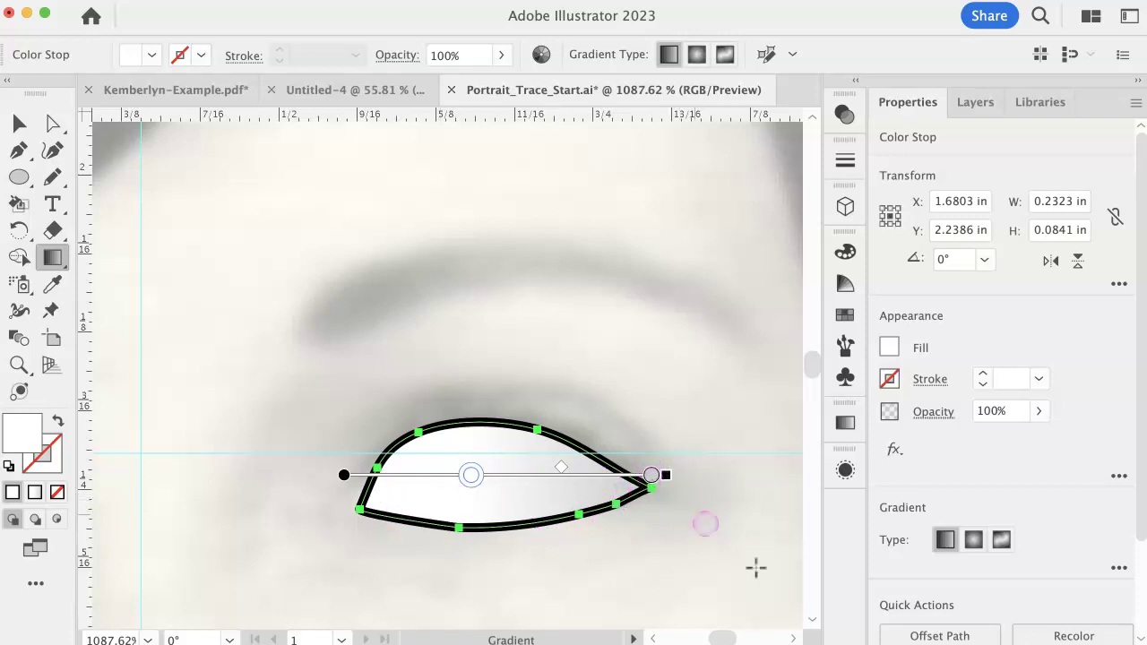
mouse_move(781, 594)
left_mouse_down()
mouse_move(743, 595)
mouse_move(786, 610)
left_mouse_up()
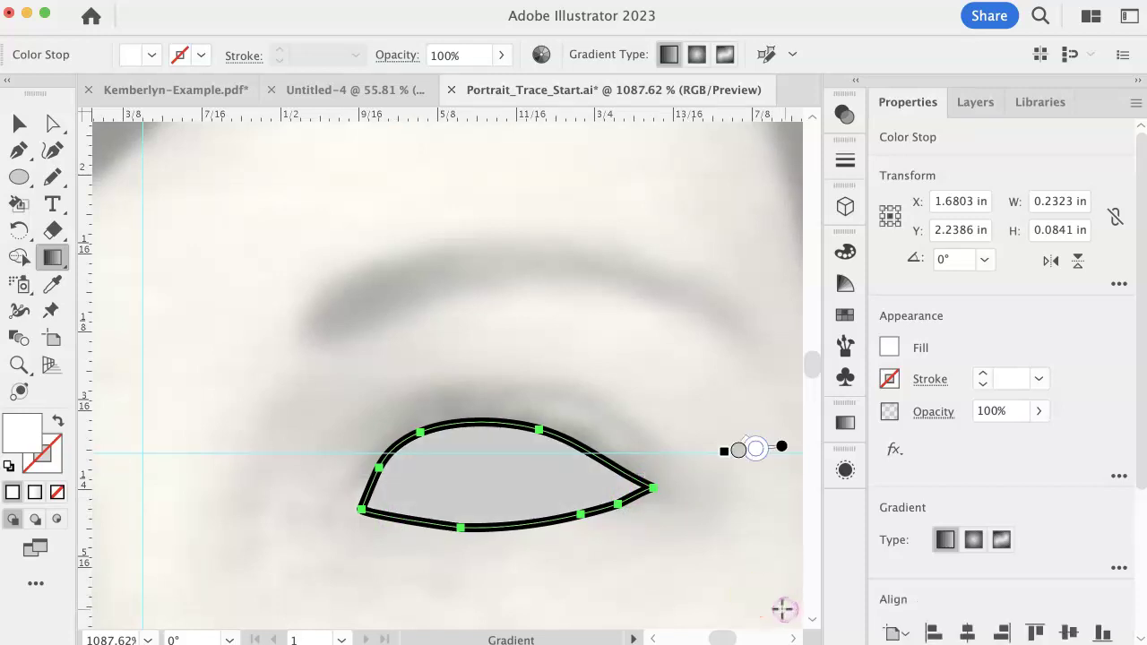
key("super+z")
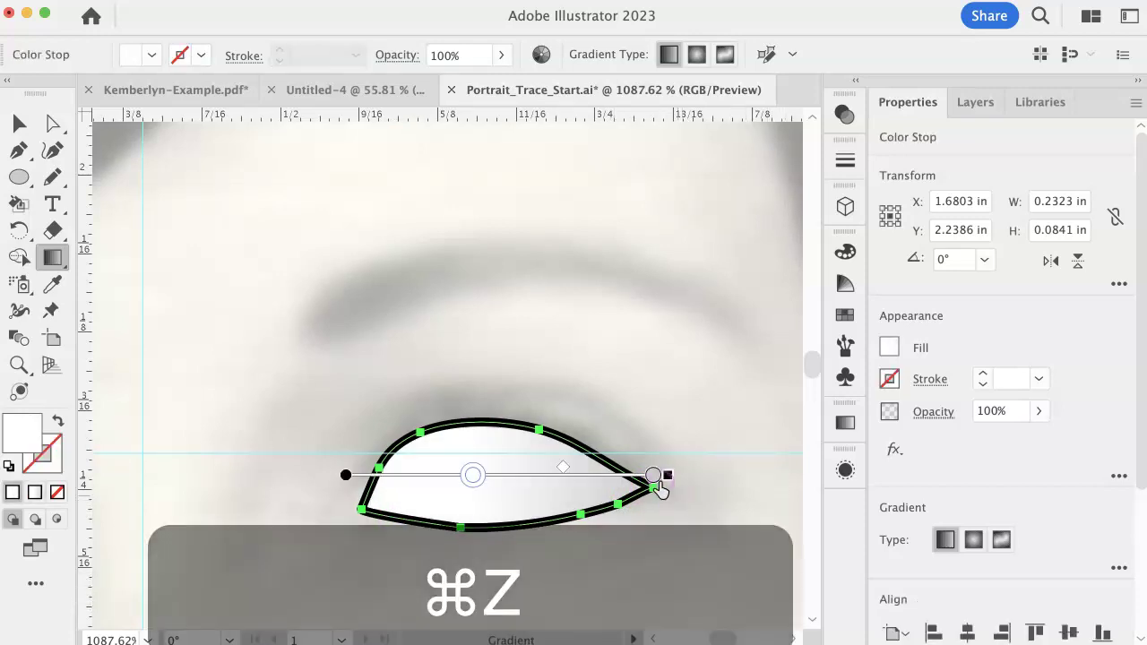
left_click_drag(655, 475, 398, 475)
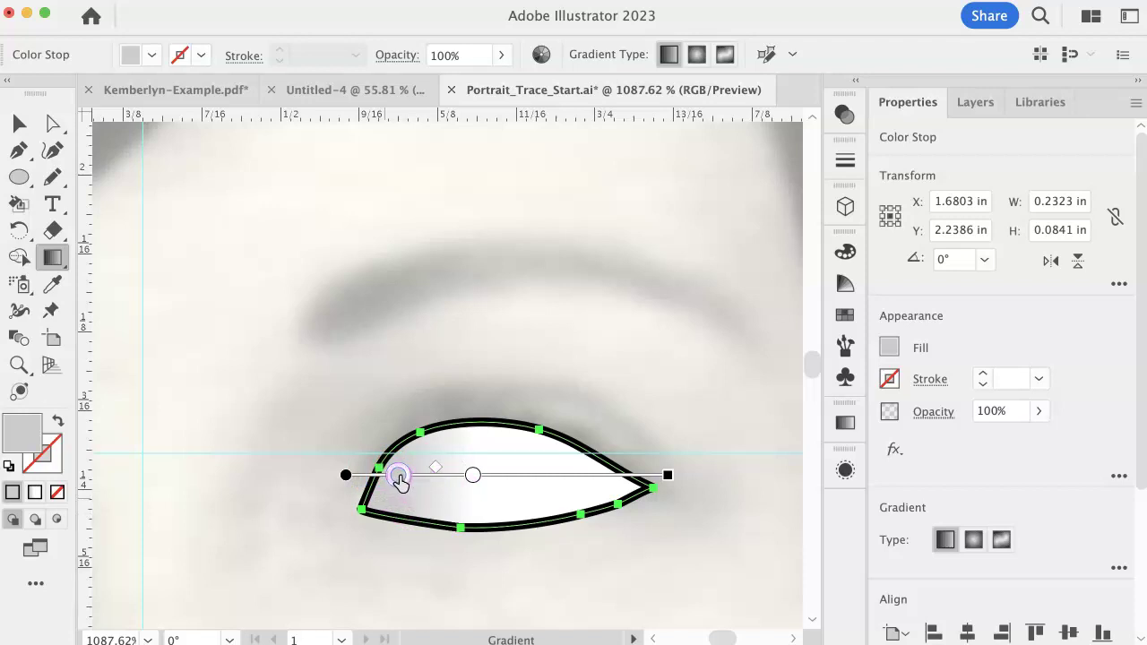
left_click_drag(400, 479, 622, 492)
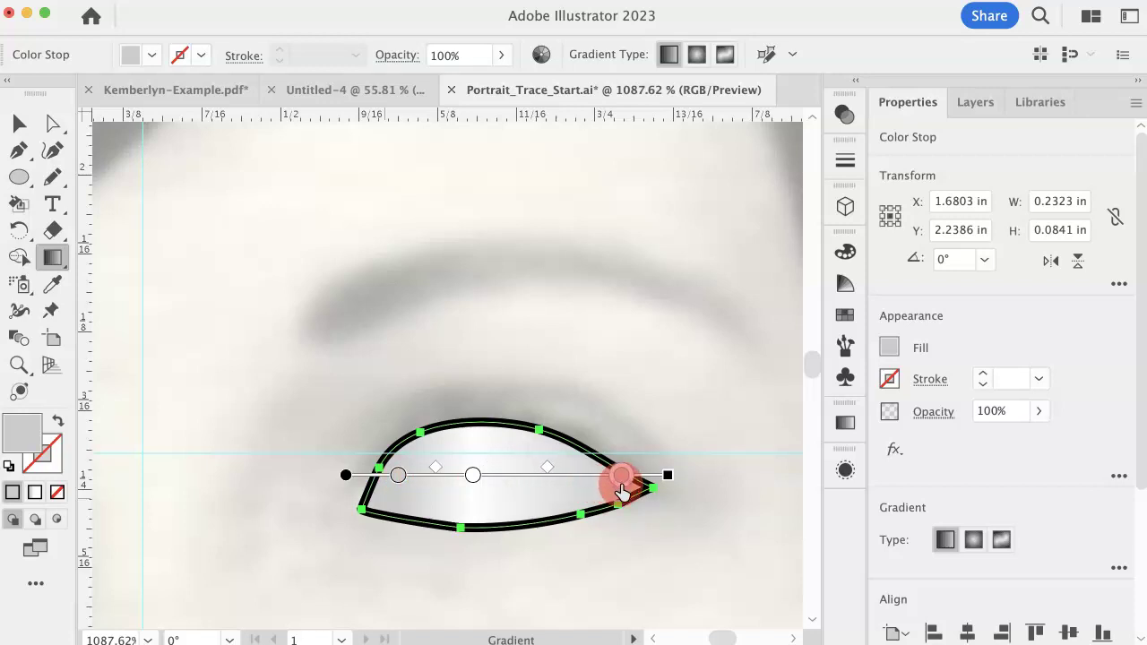
left_click_drag(622, 492, 623, 493)
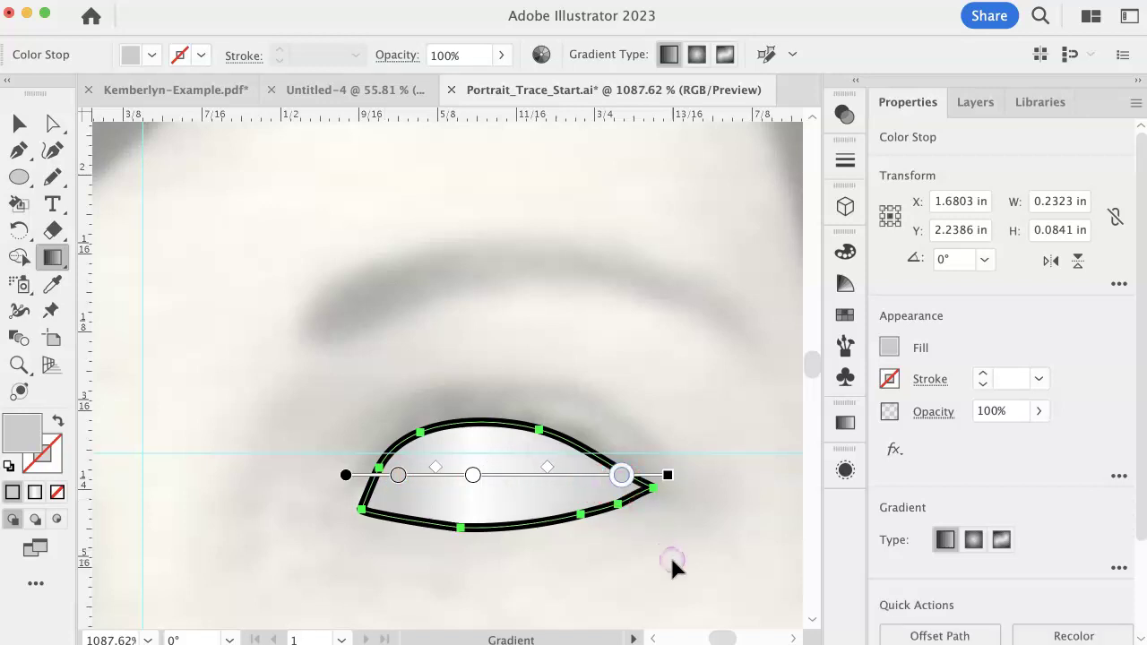
Shift both gradient midpoints outward from the white stop to widen the eye's bright center
left_click_drag(547, 468, 563, 475)
left_click(433, 470)
left_click_drag(433, 475, 422, 468)
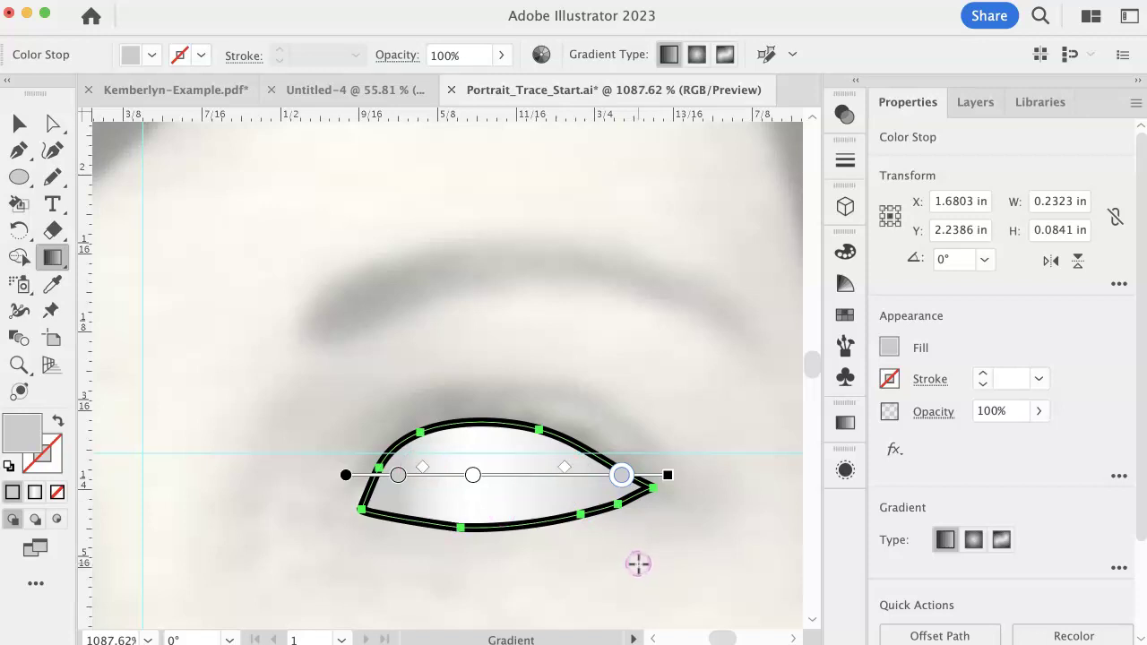
scroll(638, 562, "down", 1)
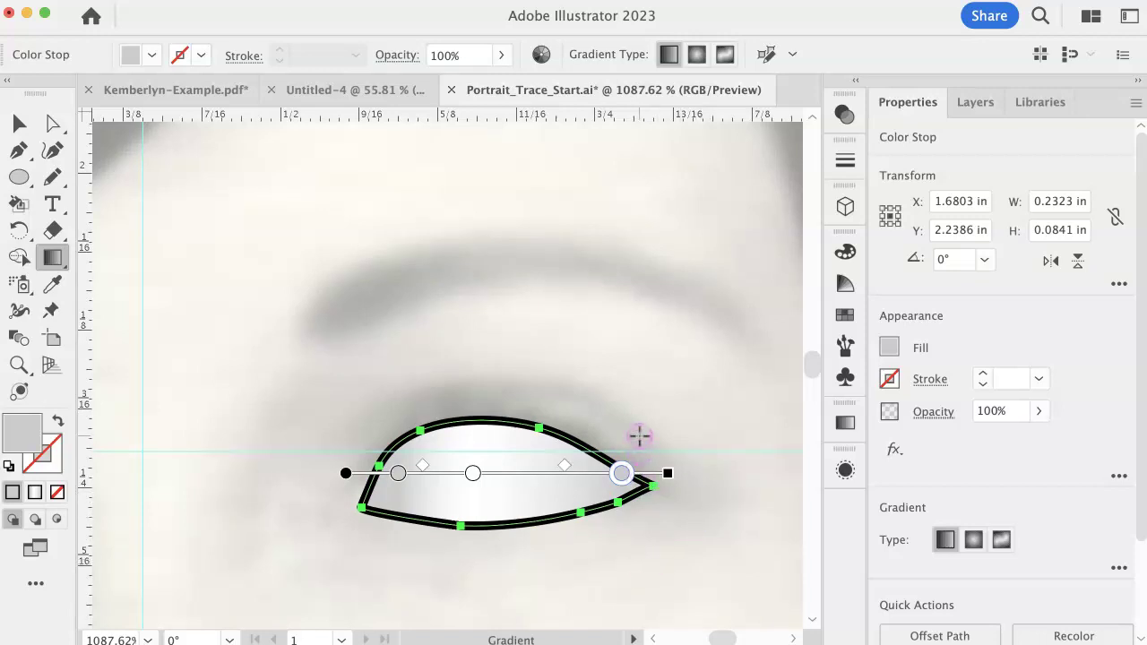
key("v")
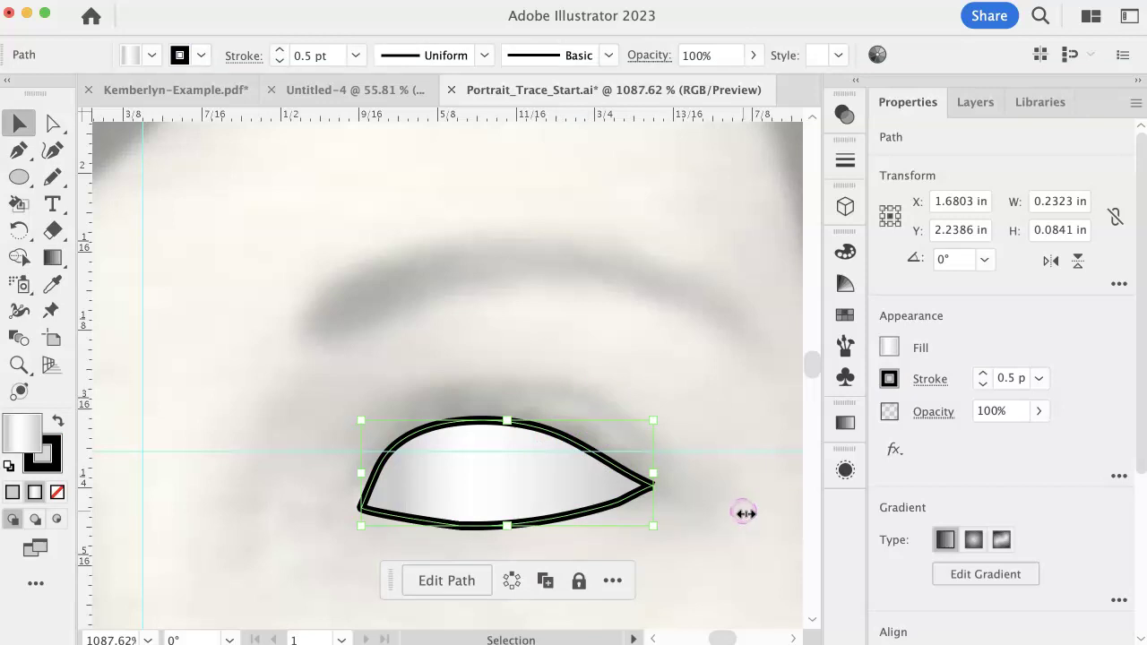
Draw a circle about 0.087 in wide over the iris and fill it with black
key("l")
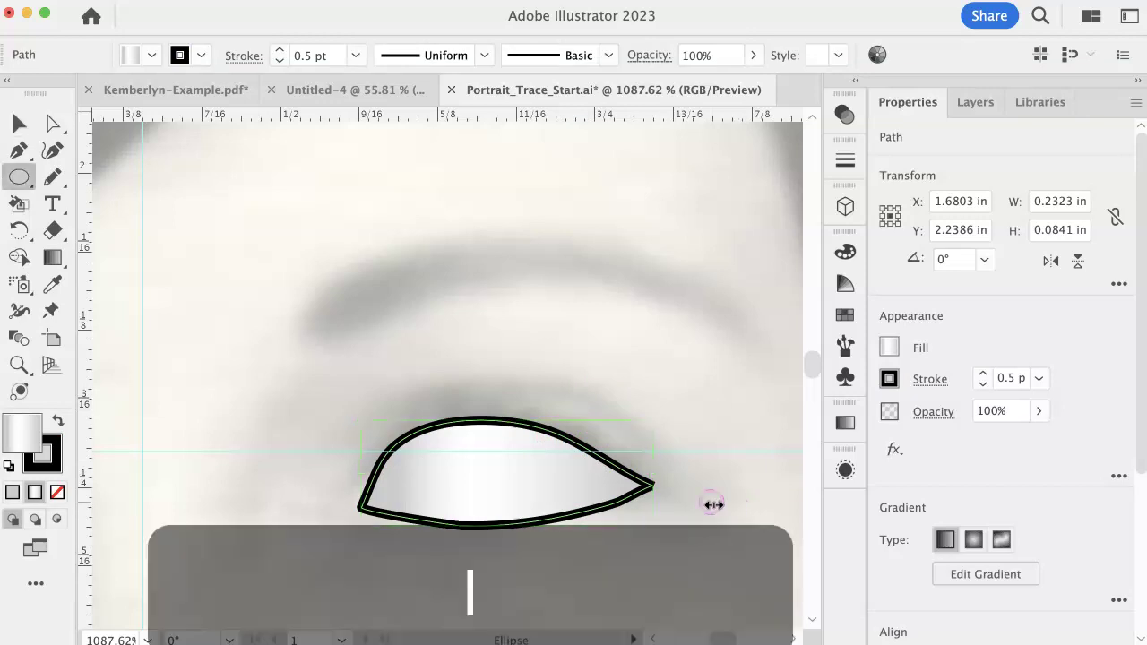
left_click_drag(436, 410, 544, 520)
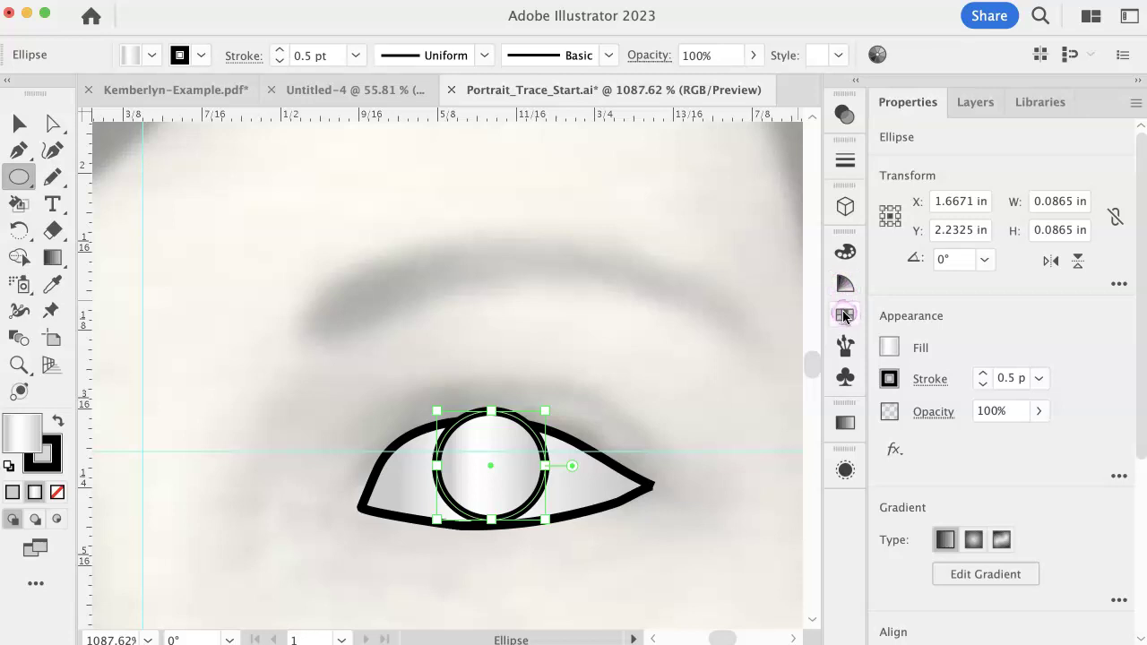
left_click(844, 314)
left_click(657, 297)
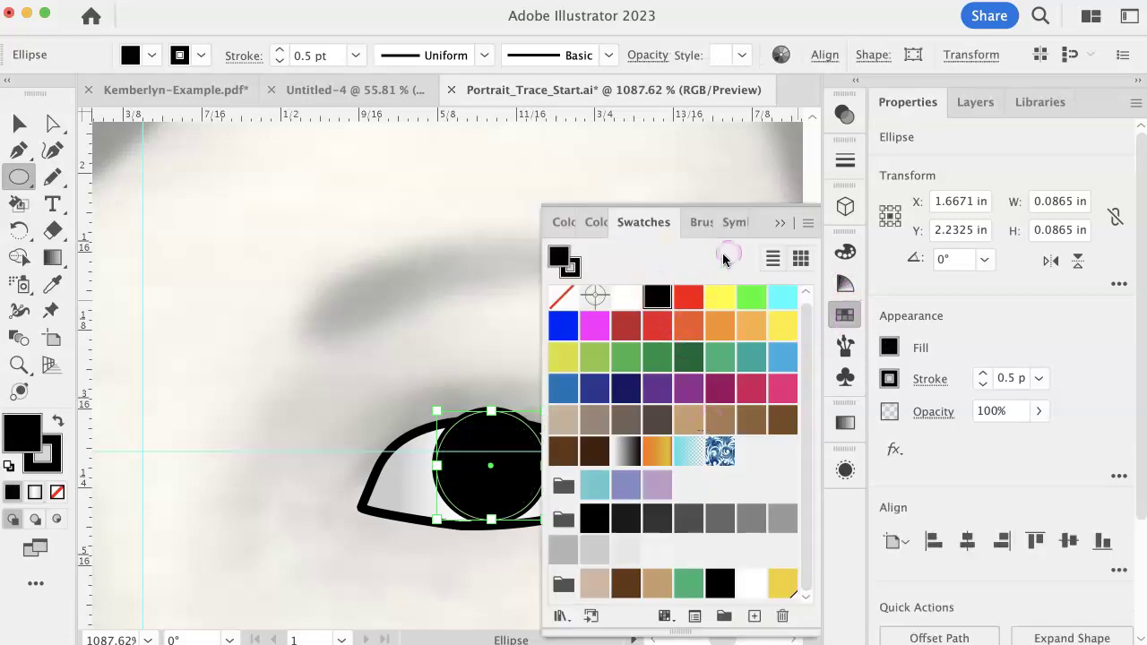
left_click(780, 222)
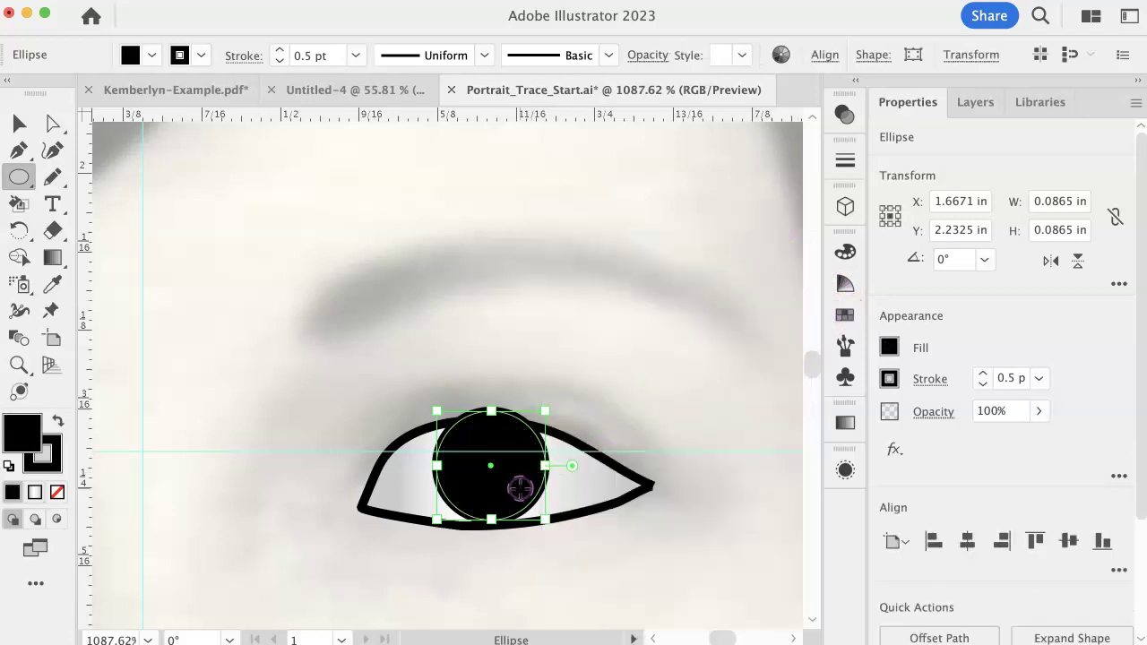
Reposition and enlarge the black iris circle to about 0.096 in wide, and delete it
key("v")
mouse_move(518, 487)
left_mouse_down()
mouse_move(487, 487)
mouse_move(501, 502)
left_mouse_up()
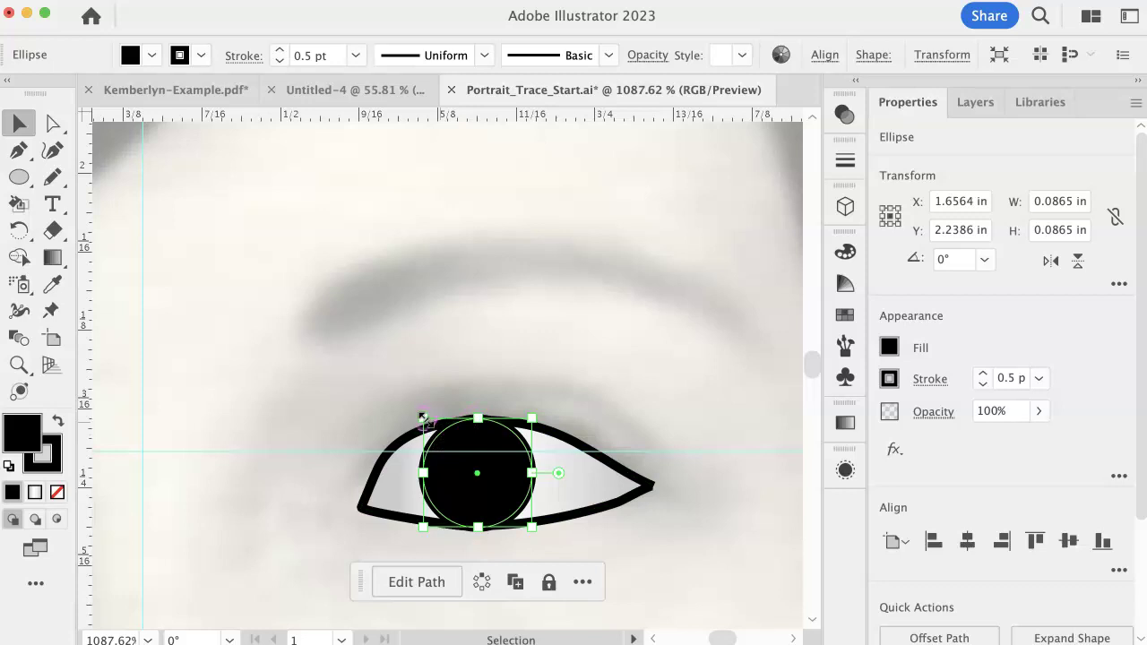
left_click_drag(422, 418, 413, 409)
left_click_drag(475, 440, 491, 440)
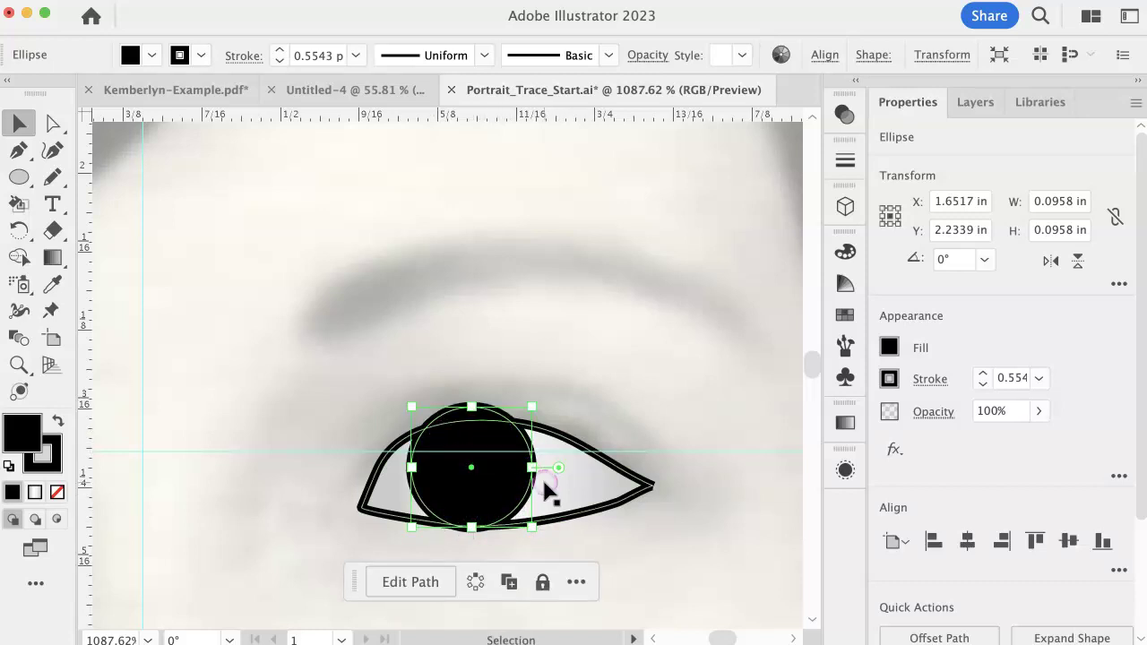
key("BackSpace")
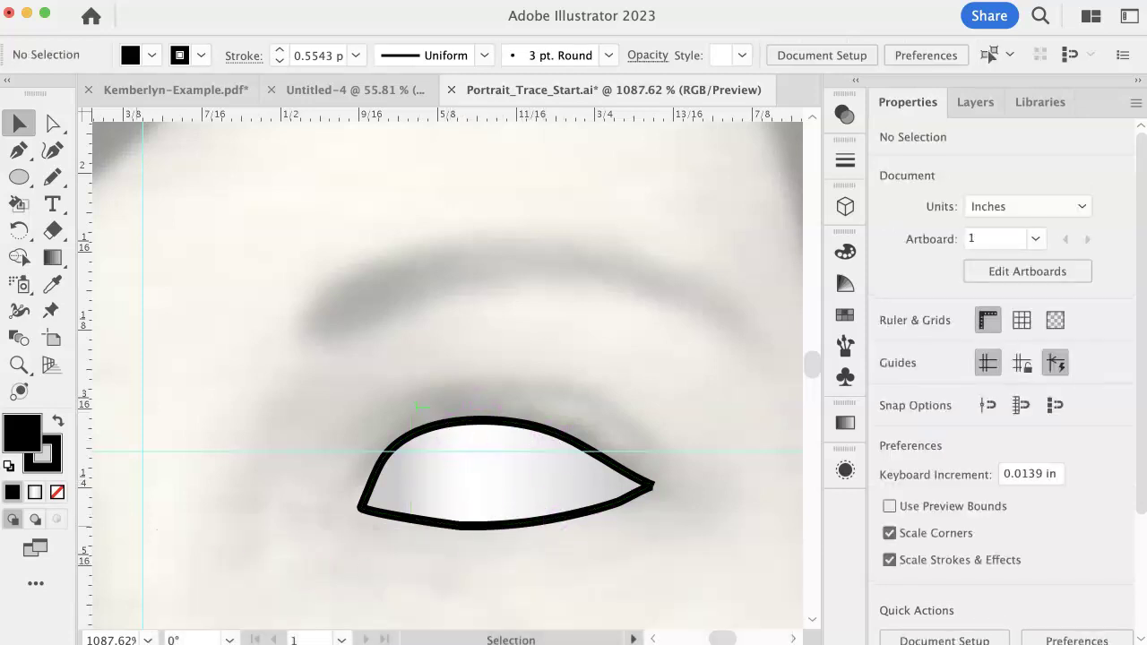
left_click(45, 572)
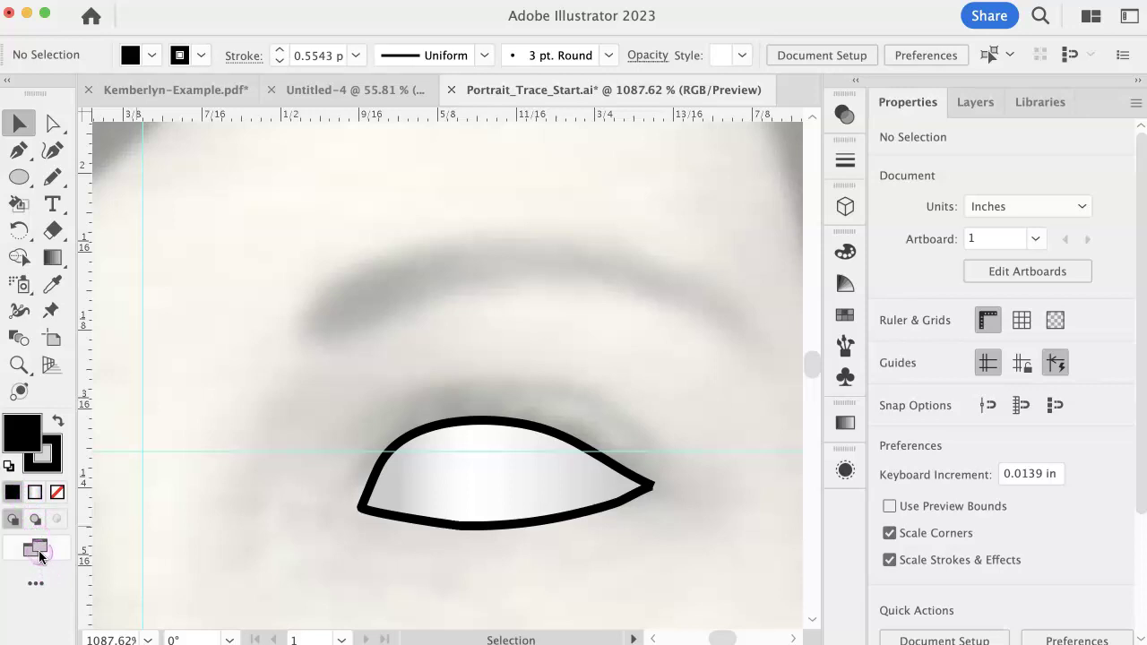
left_click(34, 520)
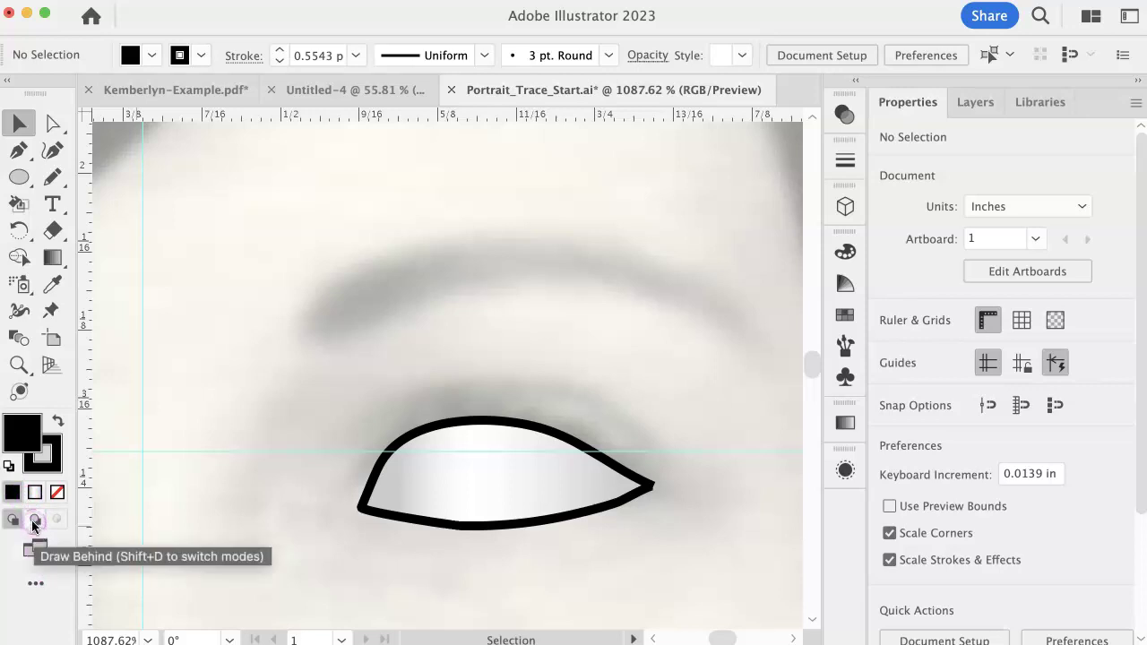
left_click(14, 522)
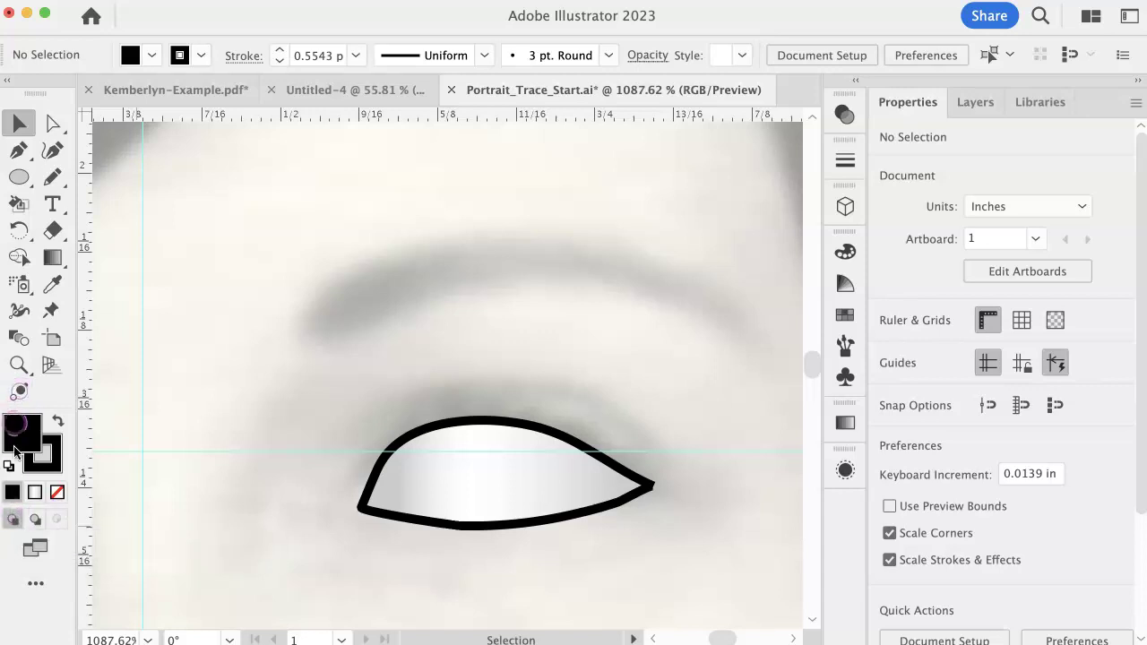
left_click(14, 521)
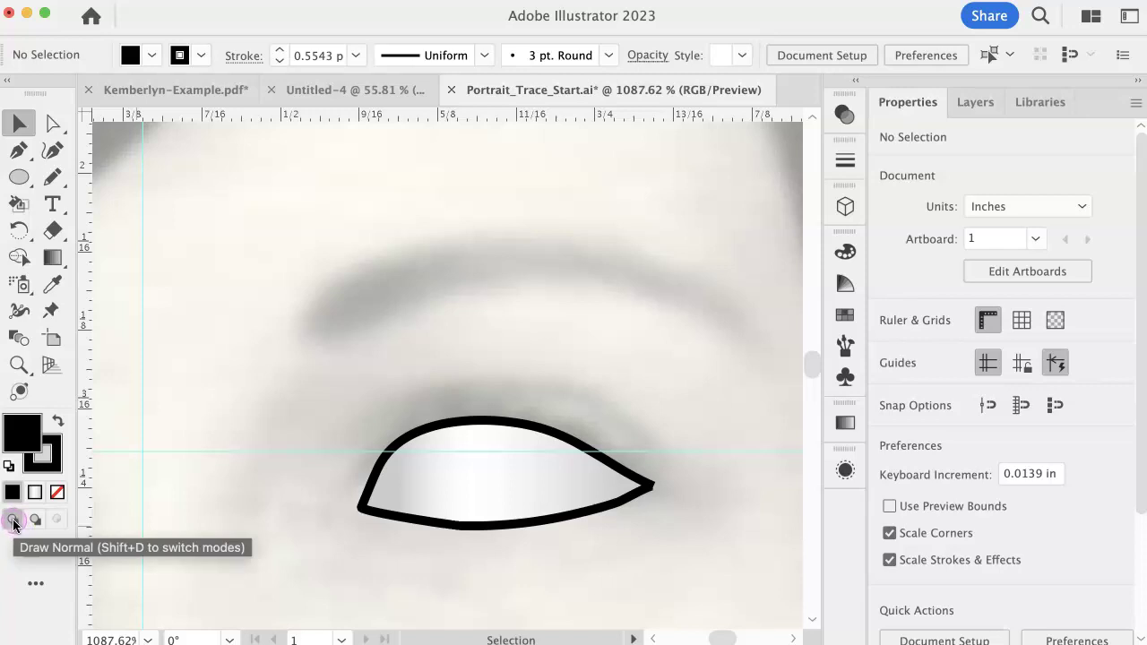
left_click(37, 520)
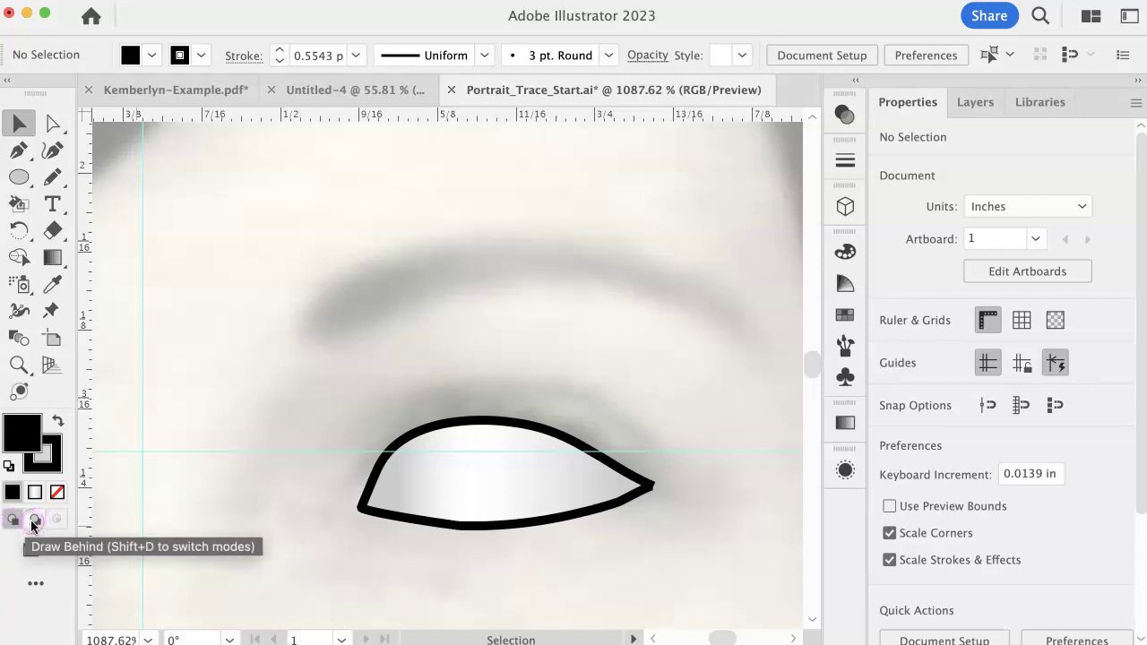
left_click(13, 520)
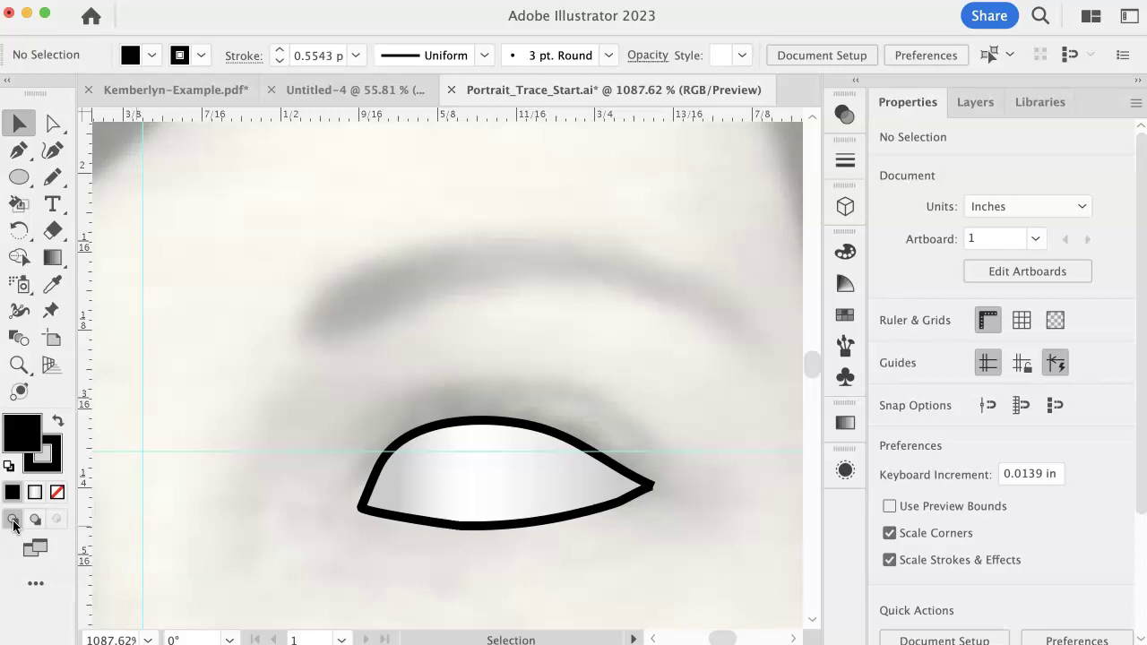
left_click(36, 521)
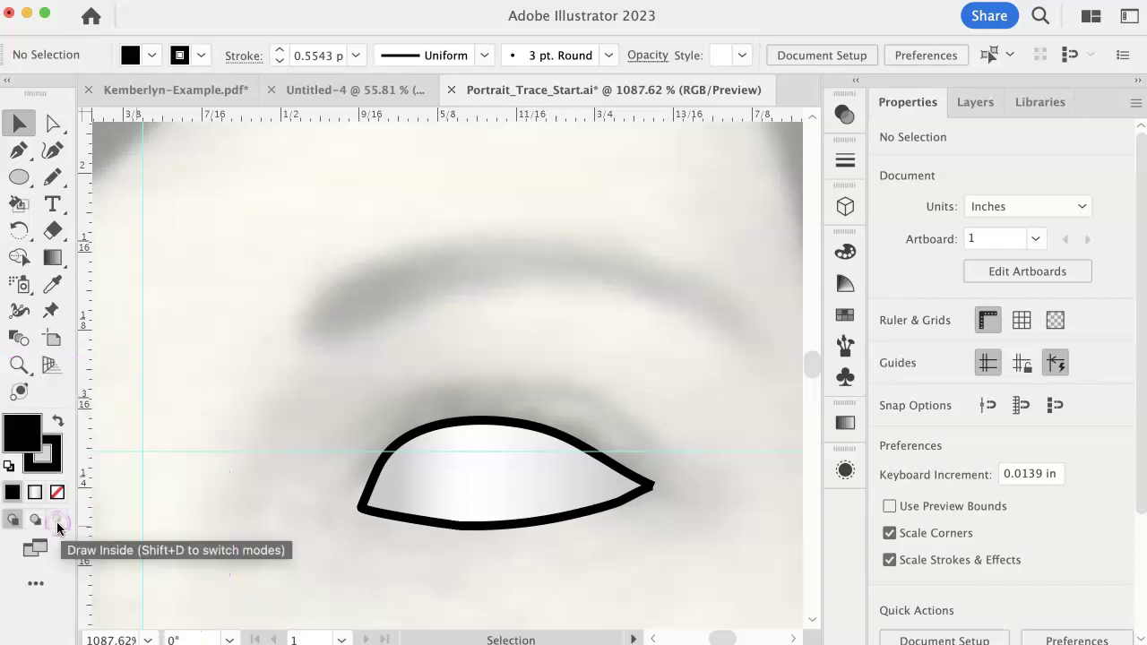
Turn on Draw Inside mode for the gradient-filled eye outline
left_click(544, 491)
left_click(525, 525)
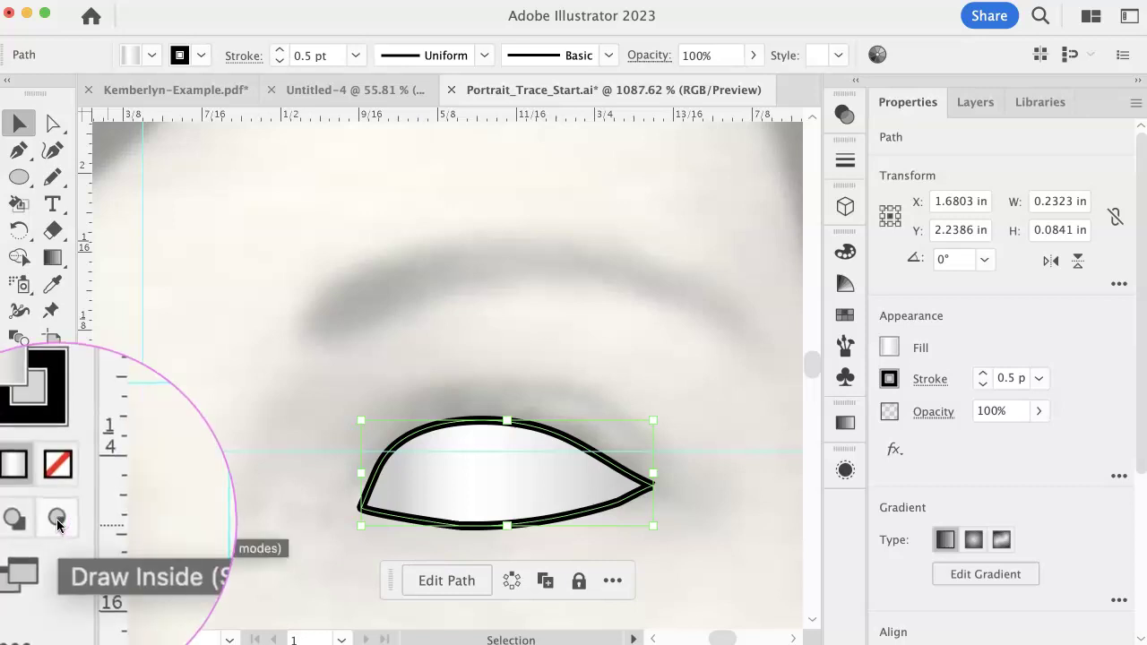
left_click(57, 520)
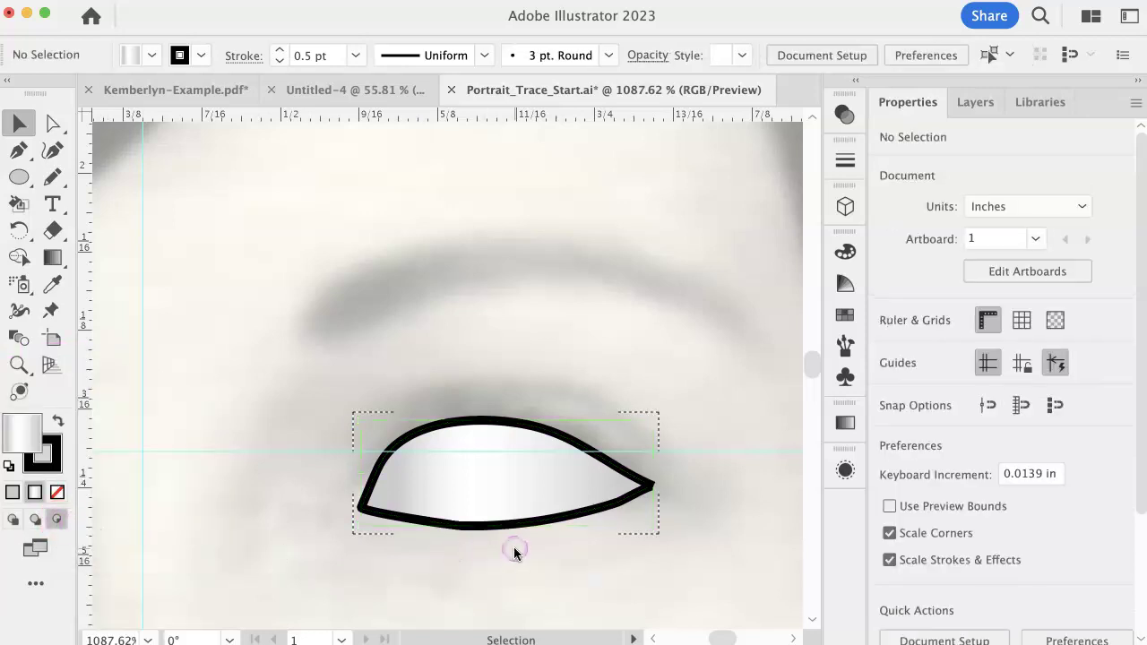
Draw a circle about 0.105 in wide inside the eye outline for the iris
key("l")
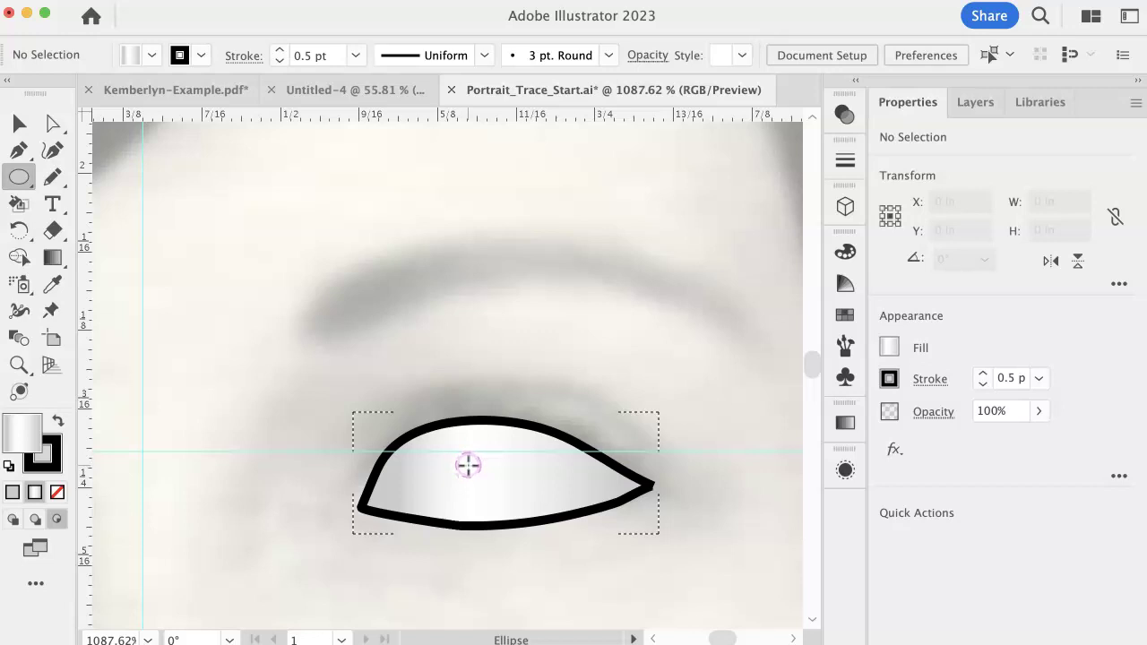
left_click_drag(466, 463, 523, 522)
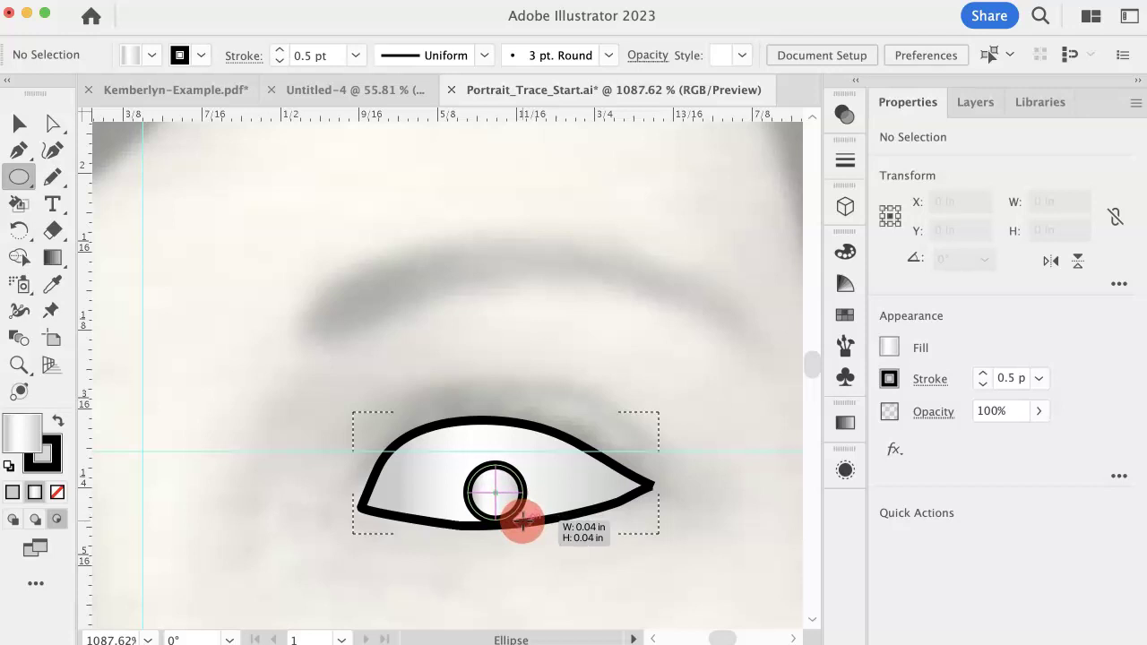
left_click_drag(524, 521, 536, 533)
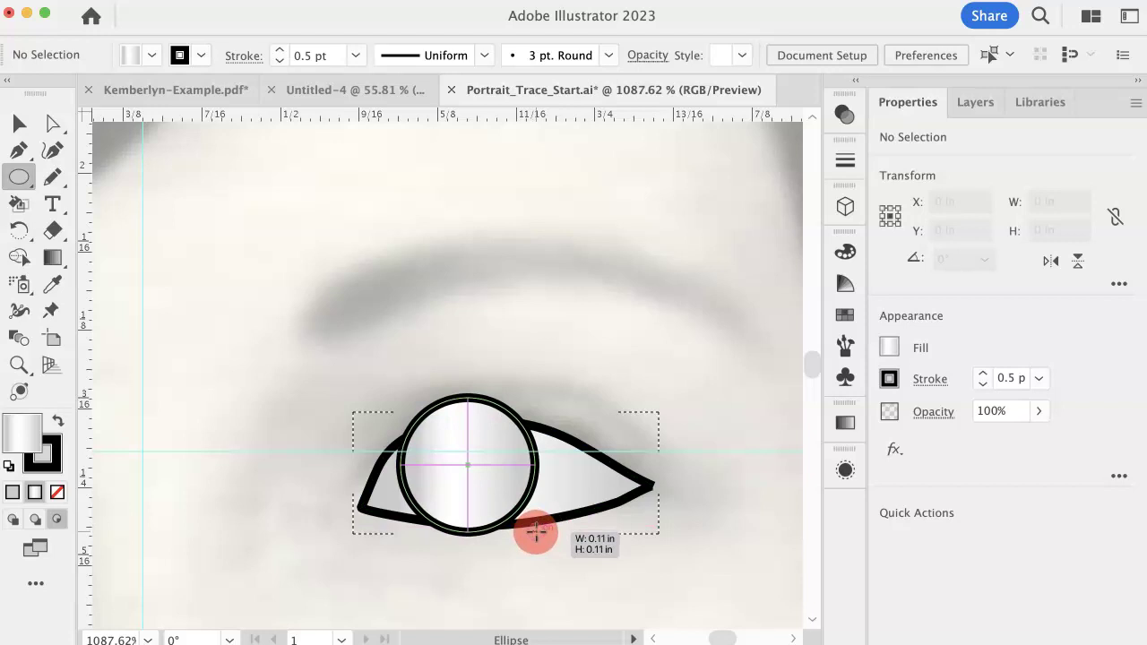
left_click_drag(535, 532, 534, 530)
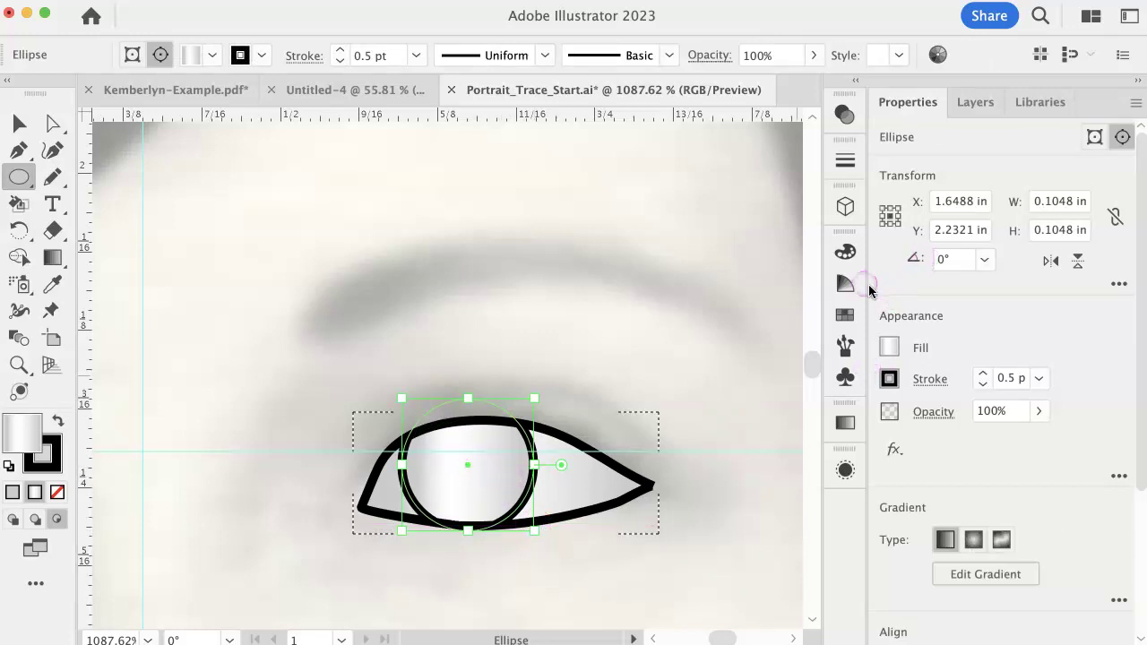
Fill the iris circle with black and shift it slightly down and to the left, to about X 1.645 in, Y 2.234 in
left_click(842, 317)
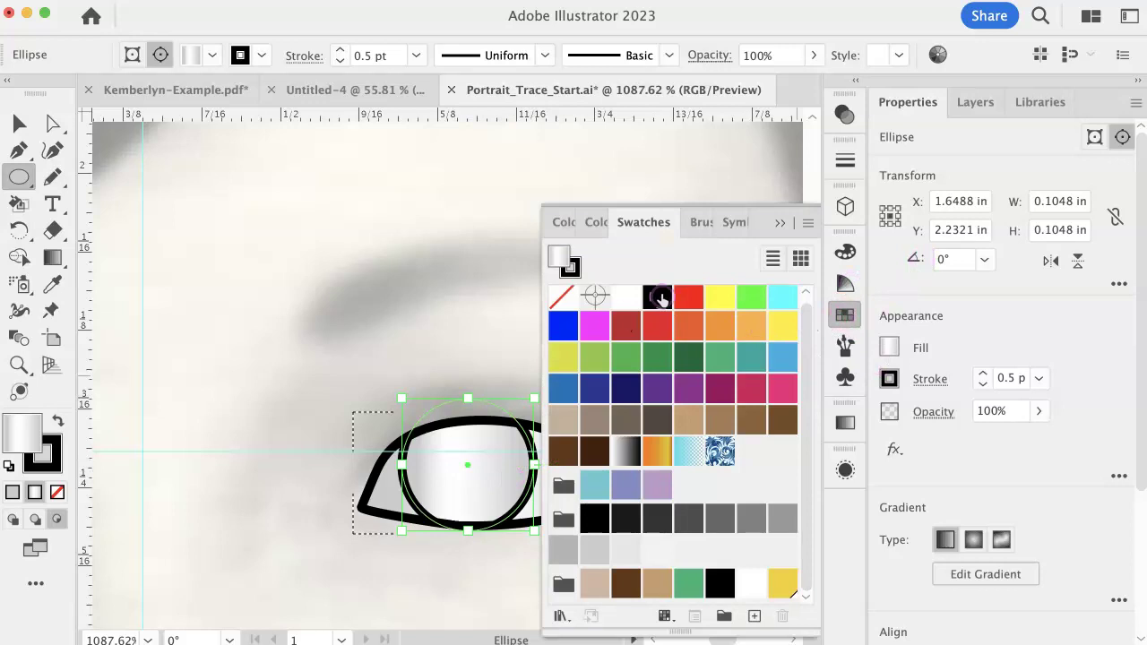
left_click(656, 296)
left_click(779, 224)
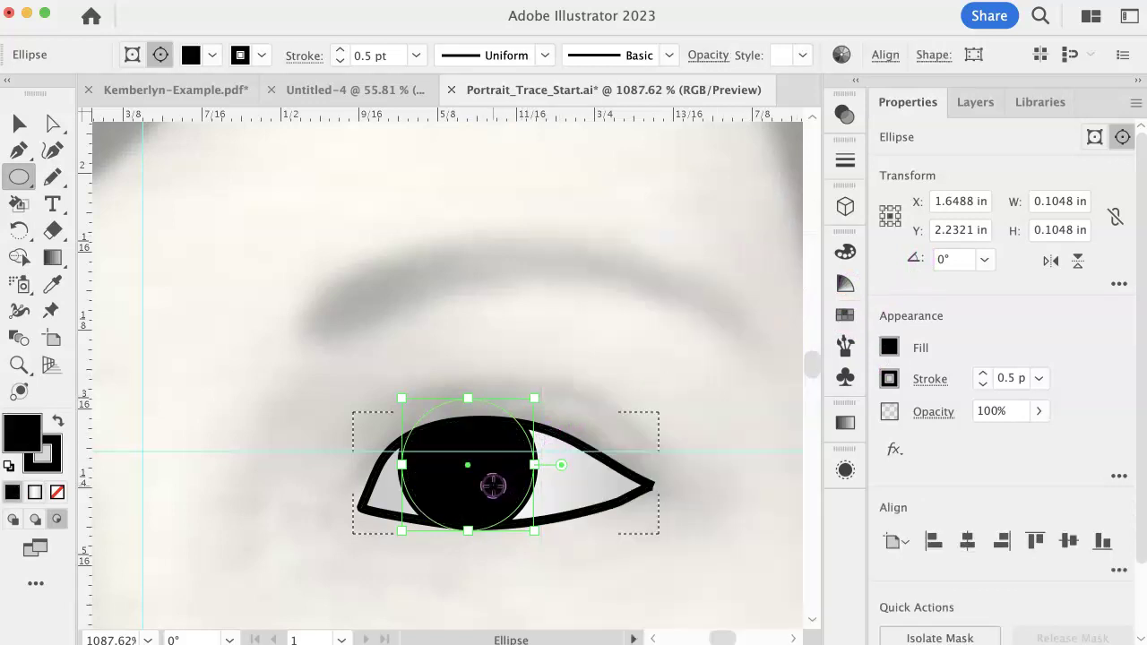
mouse_move(492, 483)
left_mouse_down()
mouse_move(552, 478)
mouse_move(509, 517)
mouse_move(472, 527)
mouse_move(452, 448)
mouse_move(448, 478)
mouse_move(474, 469)
mouse_move(472, 486)
mouse_move(498, 492)
mouse_move(479, 485)
mouse_move(478, 496)
left_mouse_up()
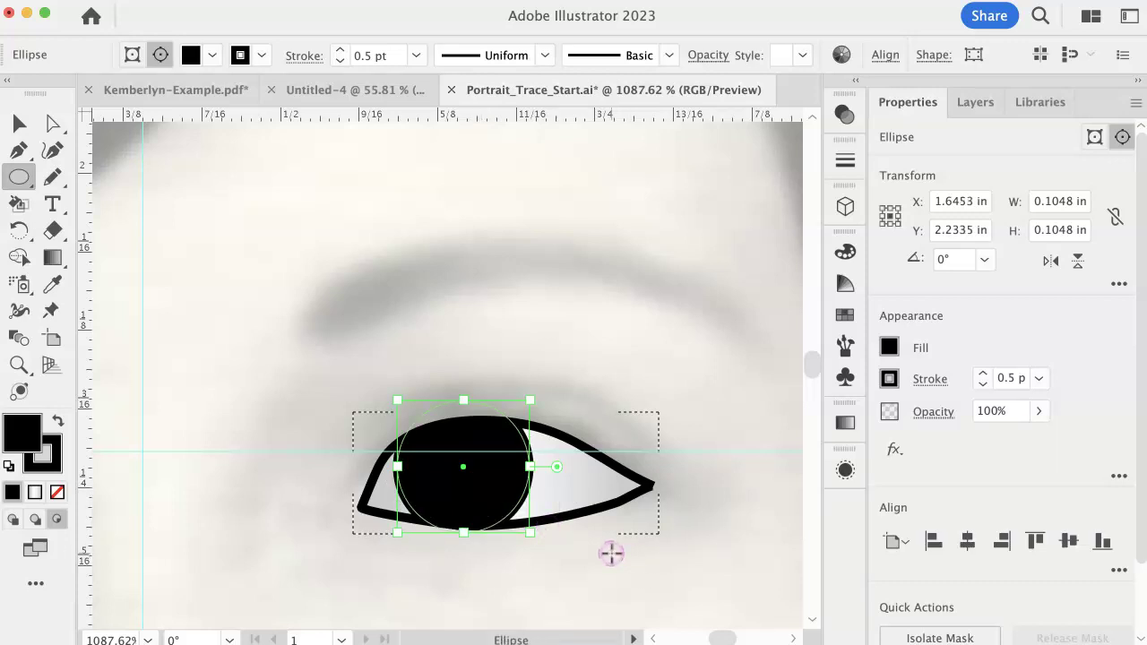
Deselect the iris circle and return from Draw Inside to normal drawing mode
scroll(558, 483, "left", 1)
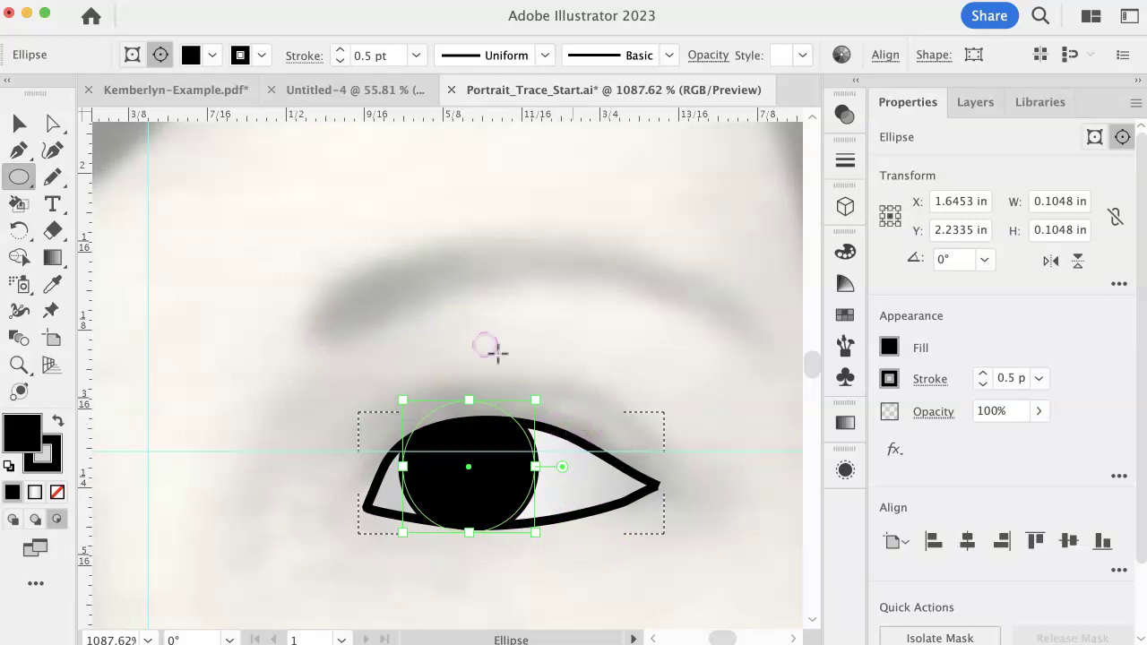
key("v")
left_click(561, 341)
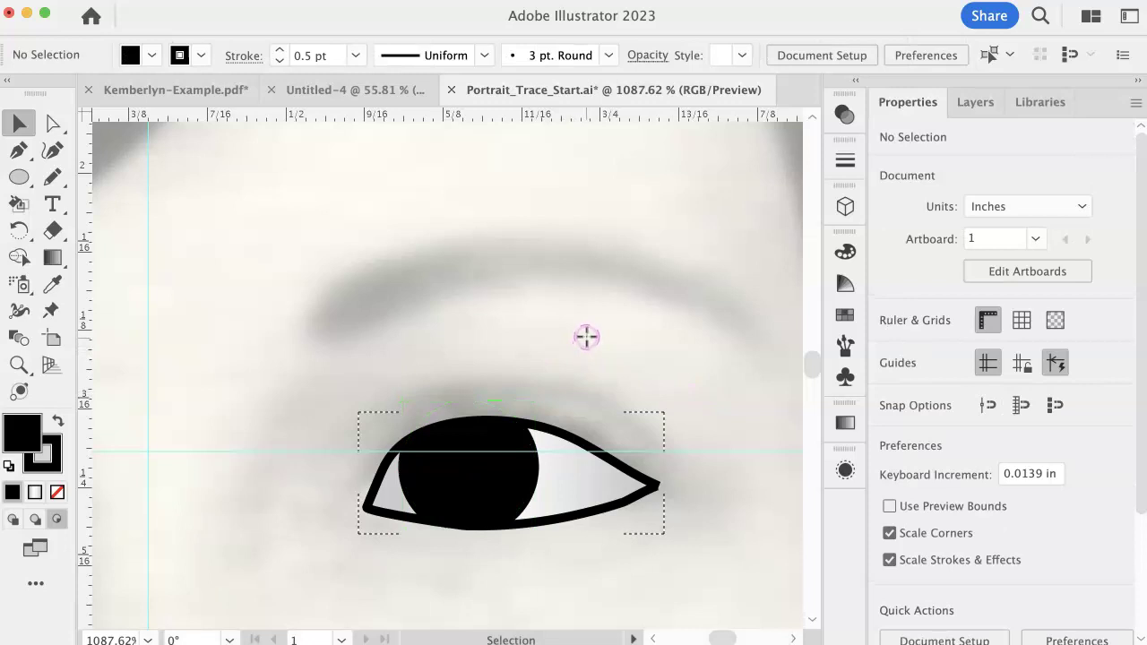
key("v")
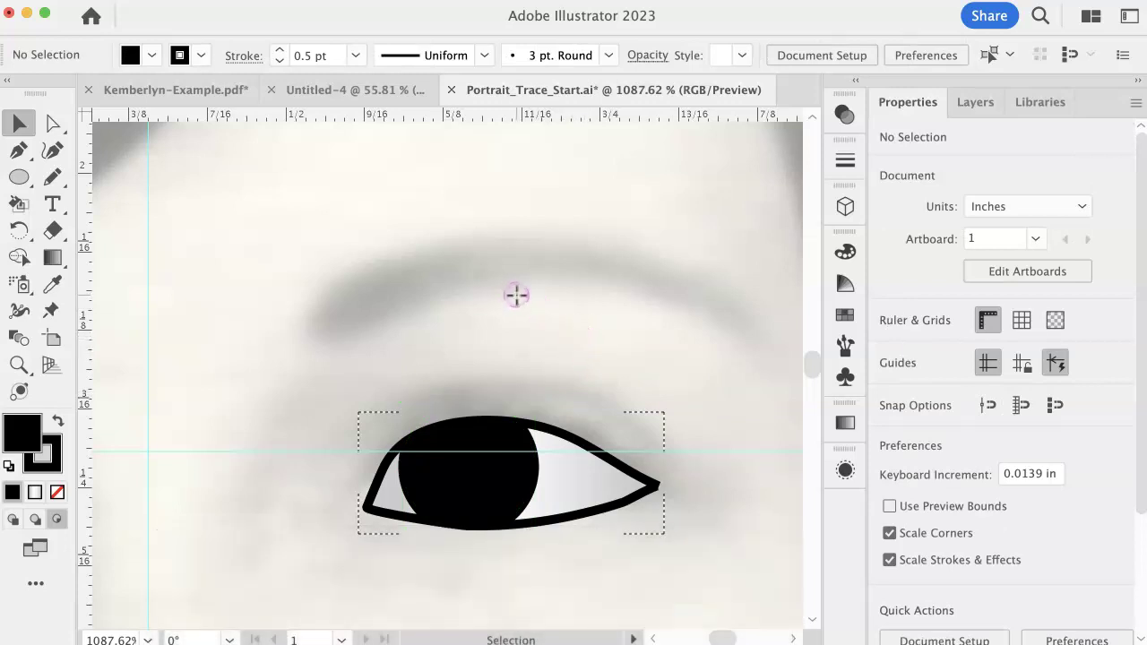
left_click(568, 527)
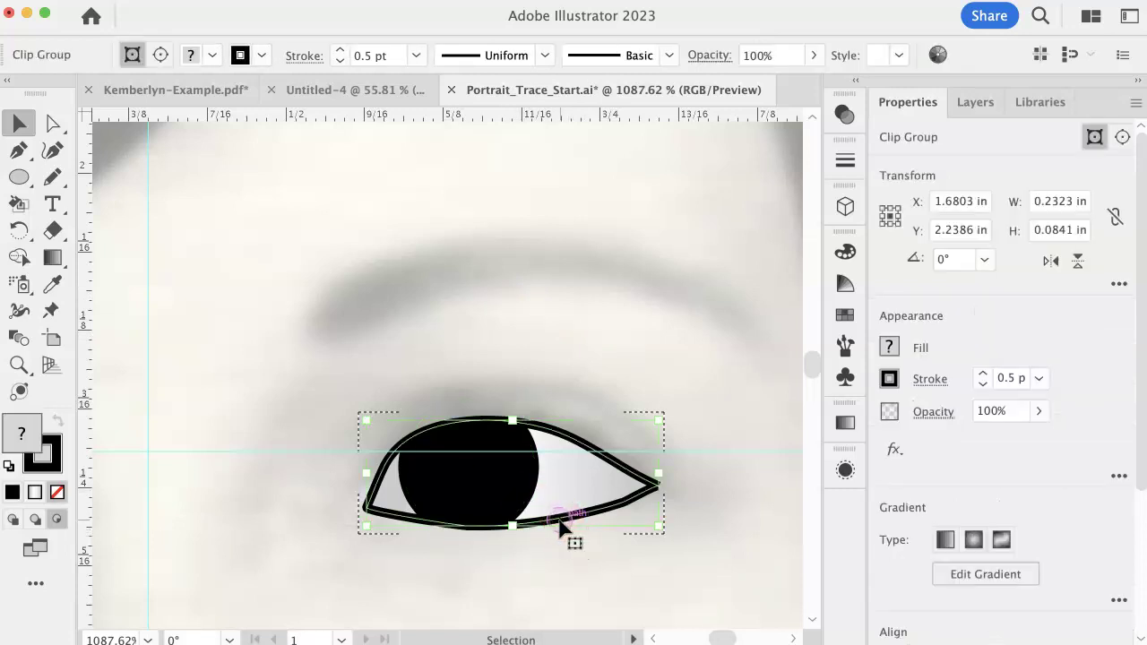
left_click(471, 348)
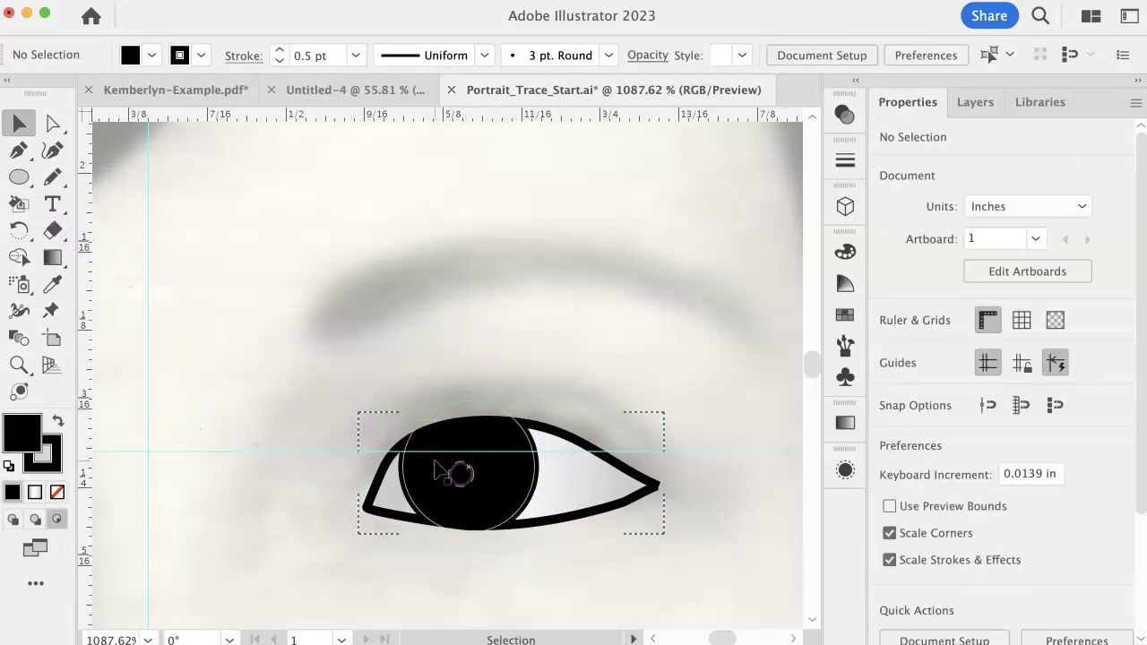
left_click(386, 502)
left_click(325, 487)
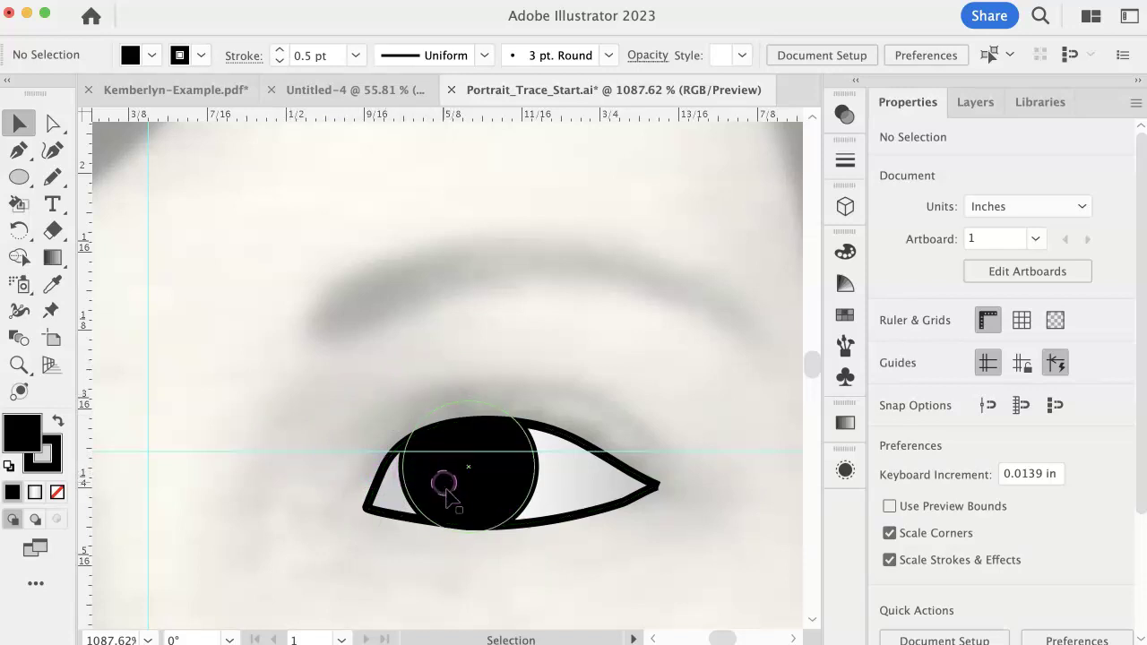
Isolate the eye's clip group, move the black iris right to about X 1.656 in, Y 2.235 in, and exit isolation
left_click(515, 504)
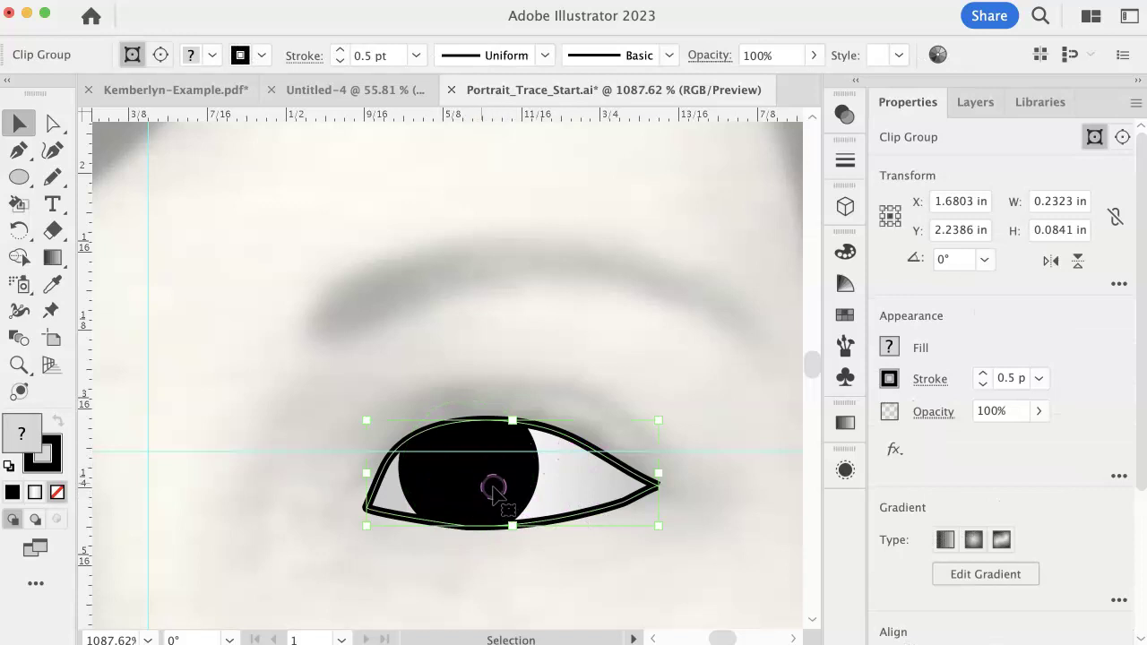
mouse_move(489, 480)
left_mouse_down()
mouse_move(451, 481)
mouse_move(512, 481)
mouse_move(492, 484)
left_mouse_up()
key("a")
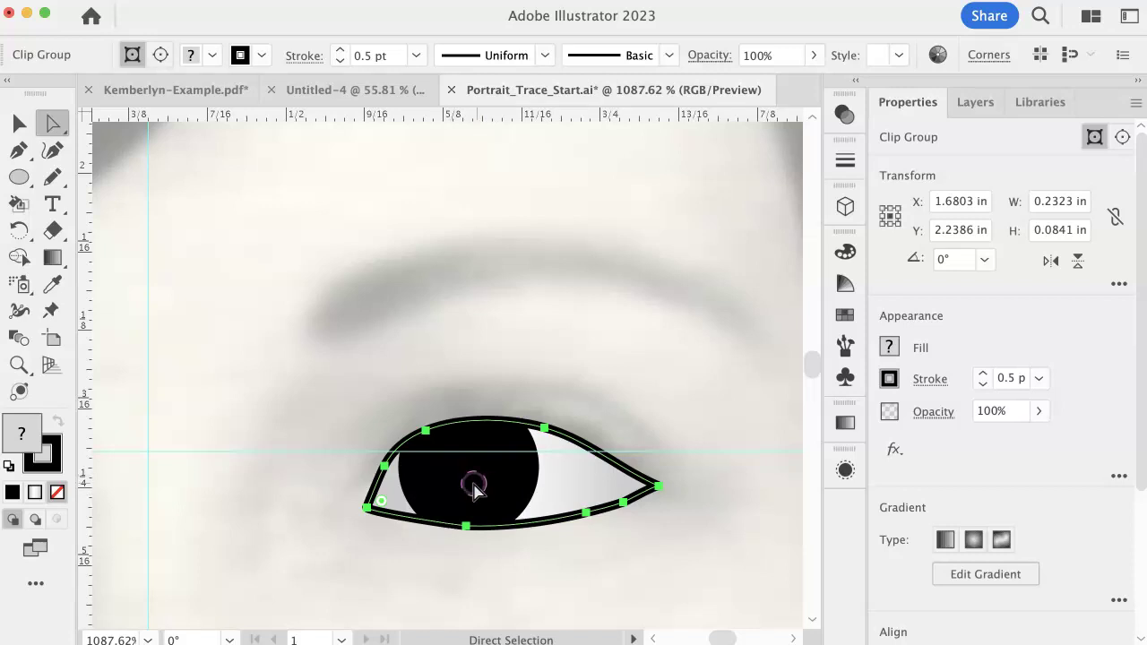
key("v")
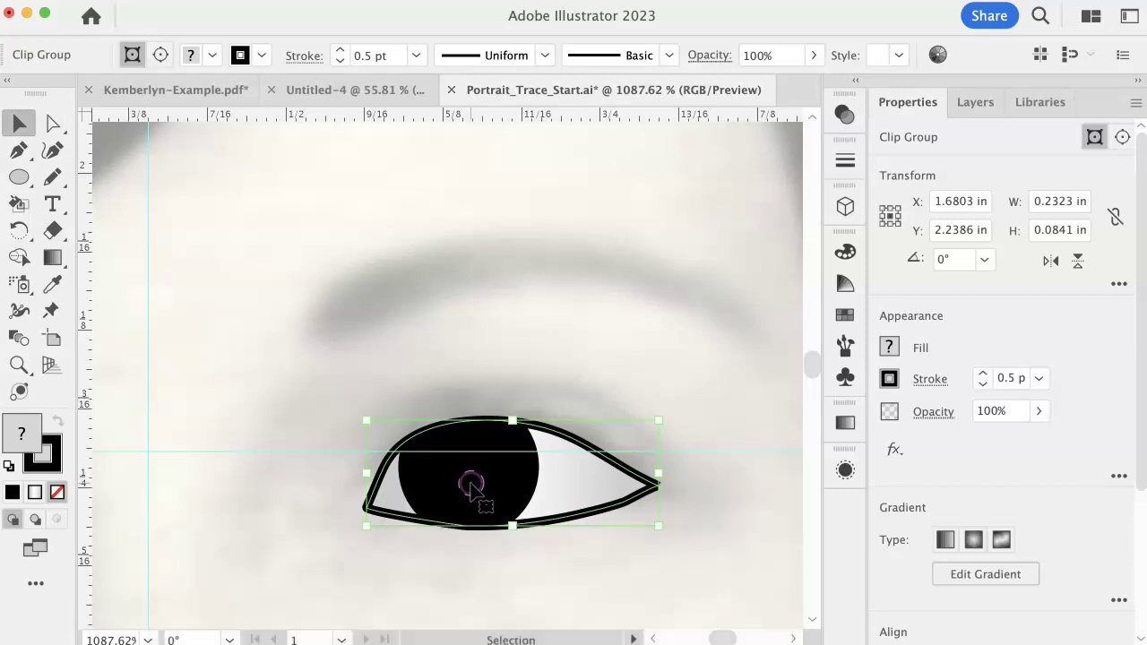
double_click(471, 487)
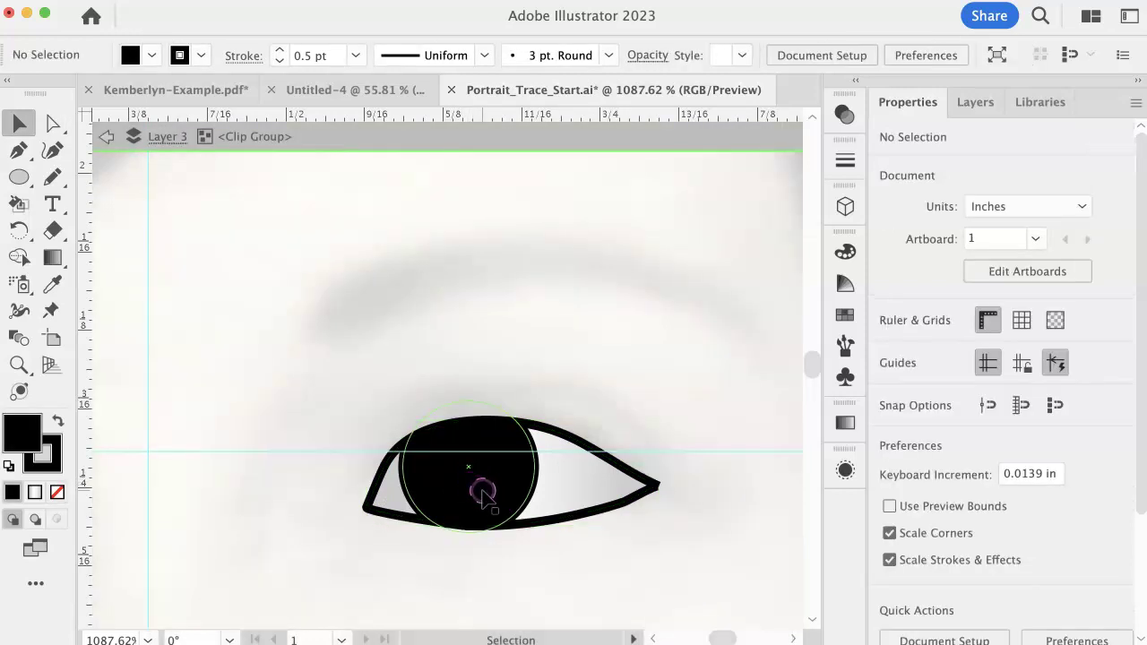
left_click_drag(496, 495, 494, 438)
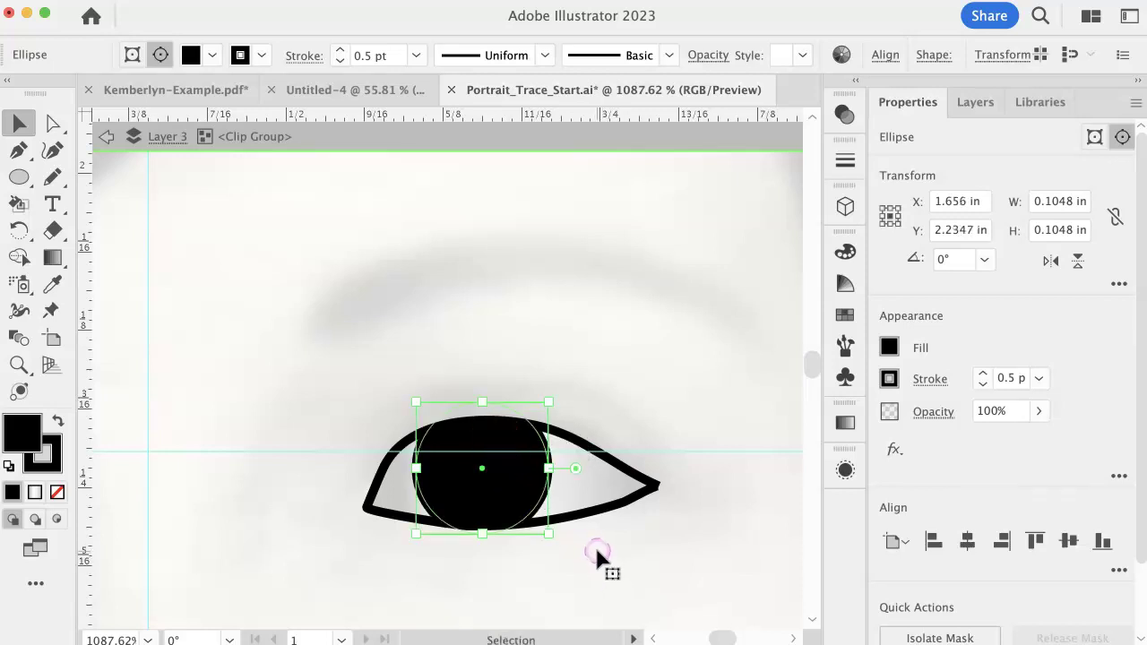
left_click(615, 552)
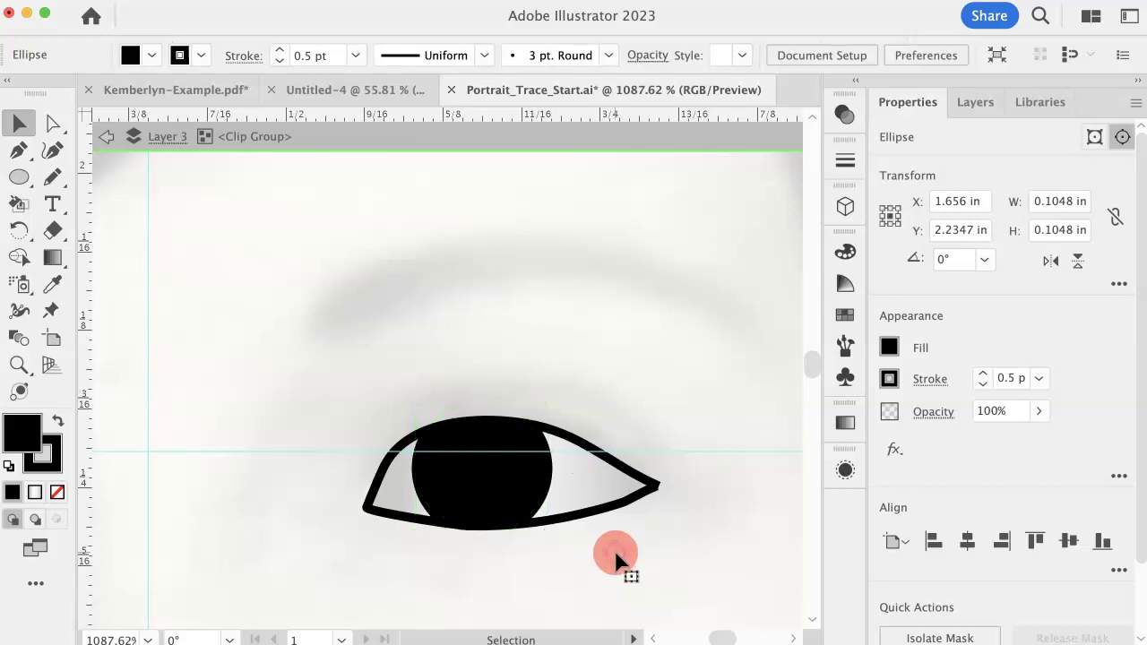
double_click(625, 570)
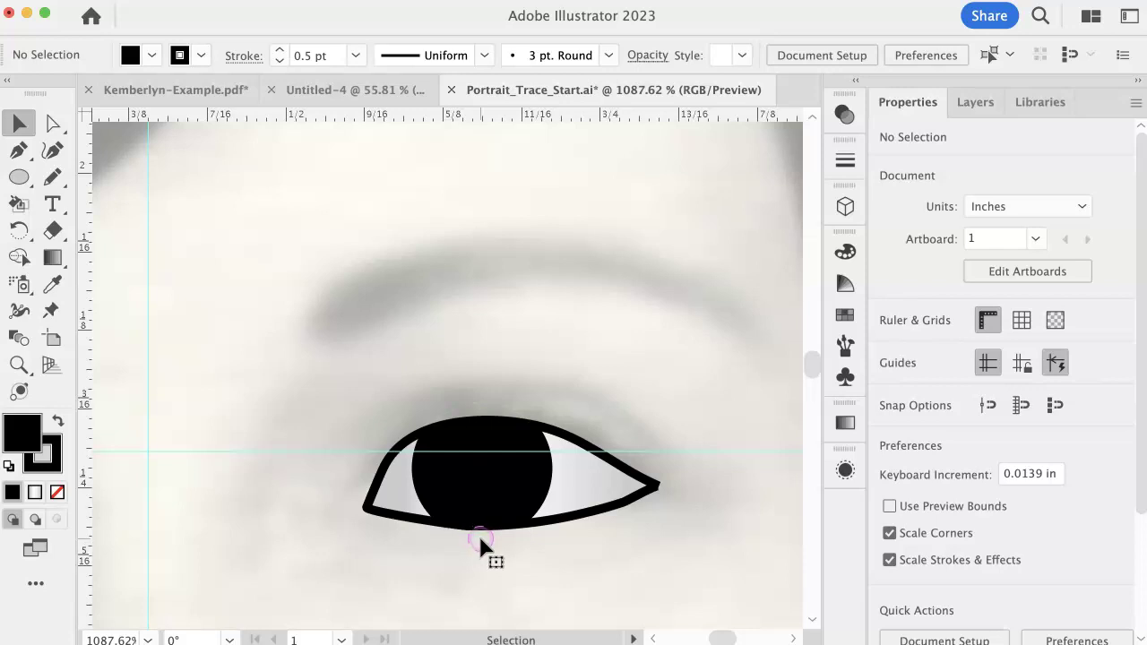
Trace the eyelid crease and the eyebrow with the Pencil tool as open strokes about 0.23 in and 0.33 in wide
key("n")
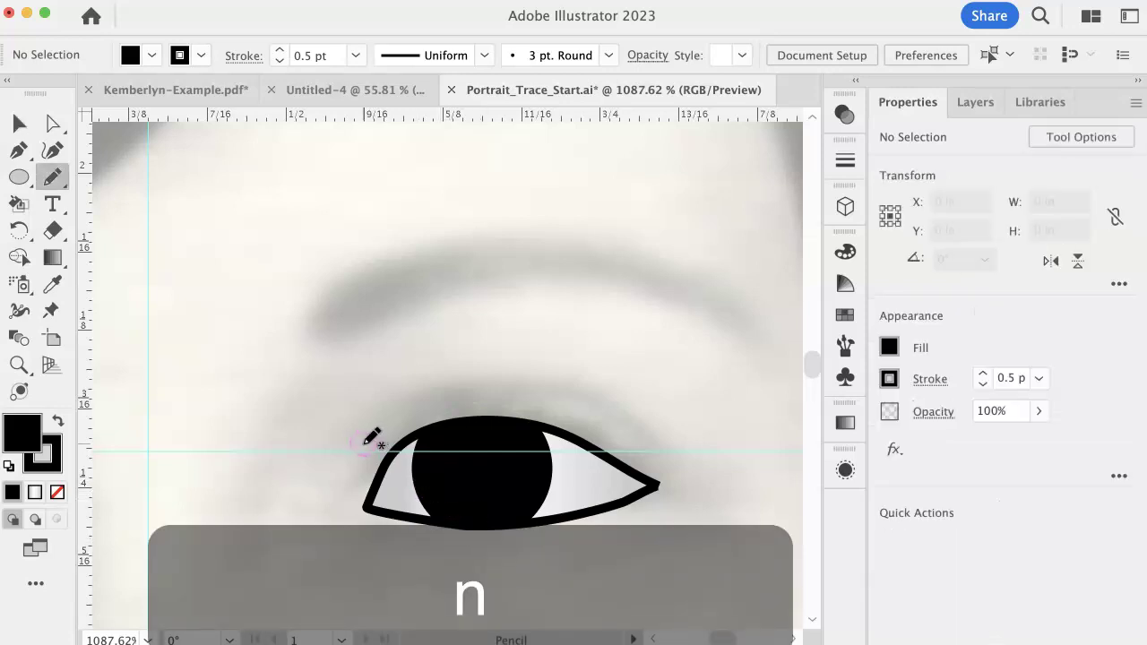
mouse_move(363, 444)
left_mouse_down()
mouse_move(376, 415)
mouse_move(427, 389)
mouse_move(555, 387)
mouse_move(597, 400)
mouse_move(655, 456)
left_mouse_up()
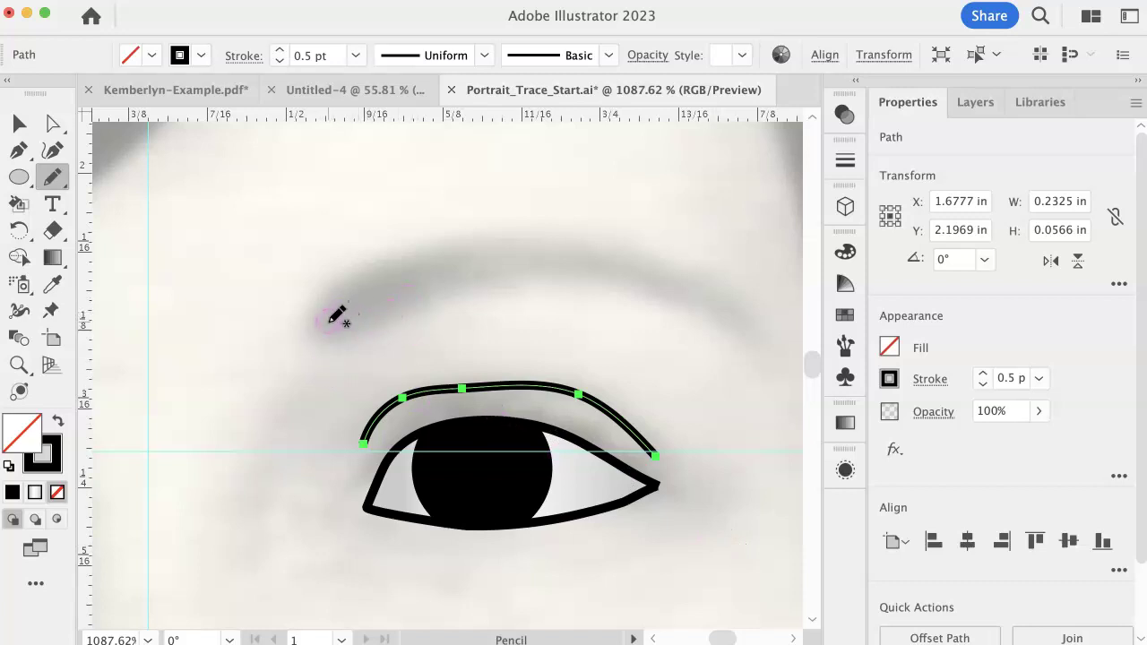
mouse_move(334, 315)
left_mouse_down()
mouse_move(443, 279)
mouse_move(516, 270)
mouse_move(629, 277)
mouse_move(751, 322)
left_mouse_up()
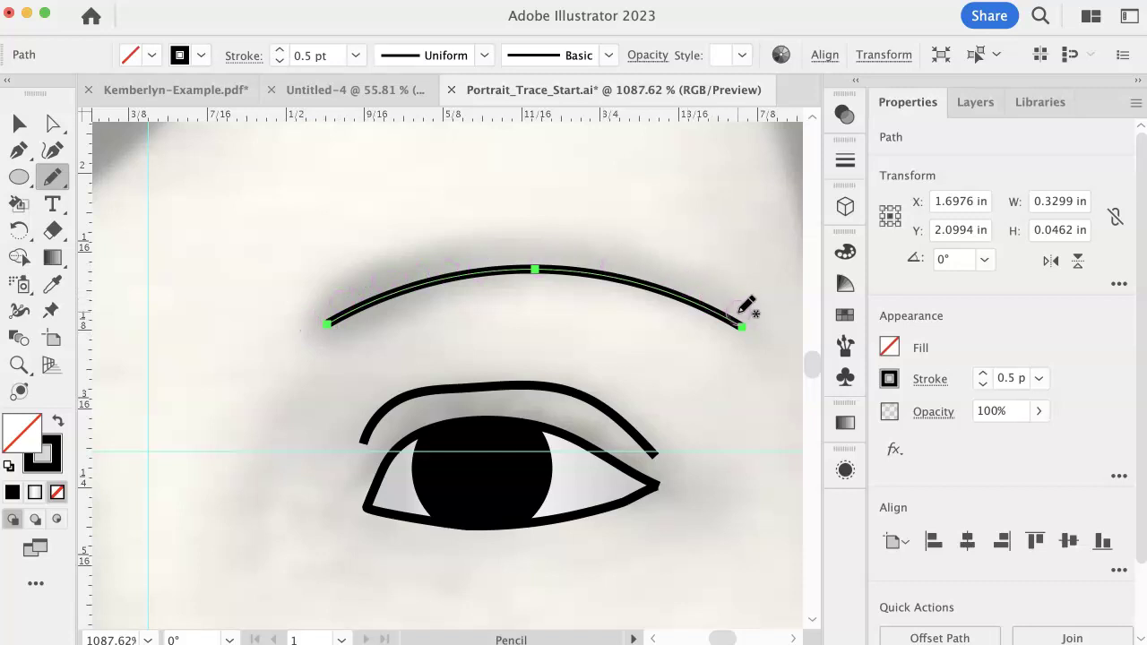
Apply the variable width profile with one long tapered end and one thicker, rounded end to the 0.5 pt eyebrow stroke
left_click(382, 156, "super")
left_click(928, 381)
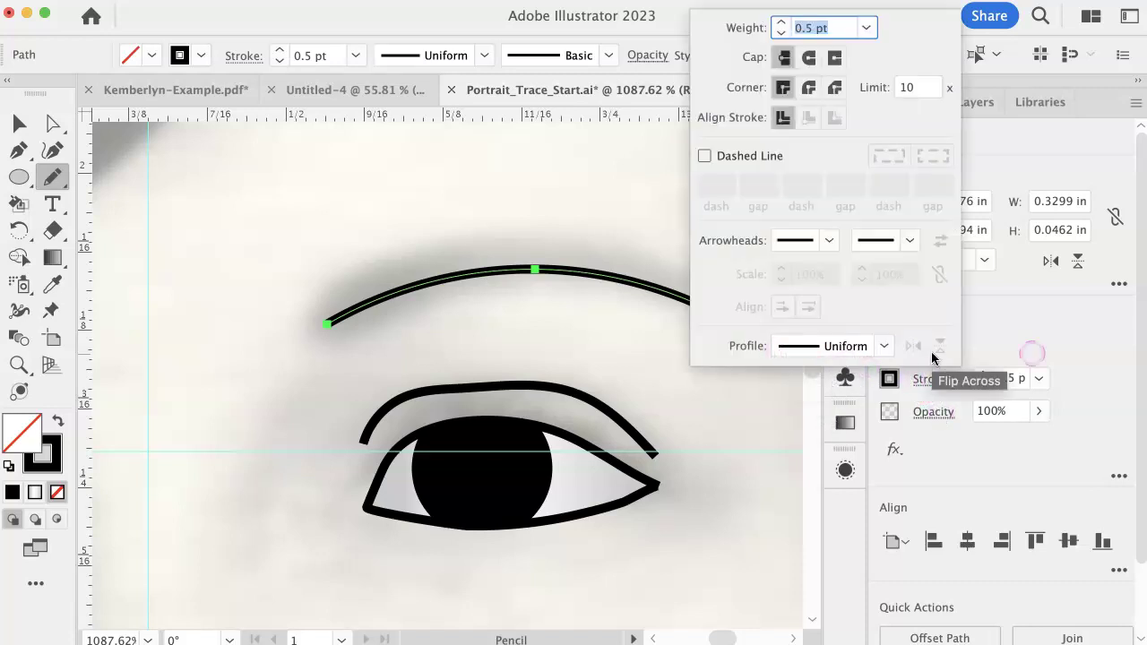
left_click(1125, 328)
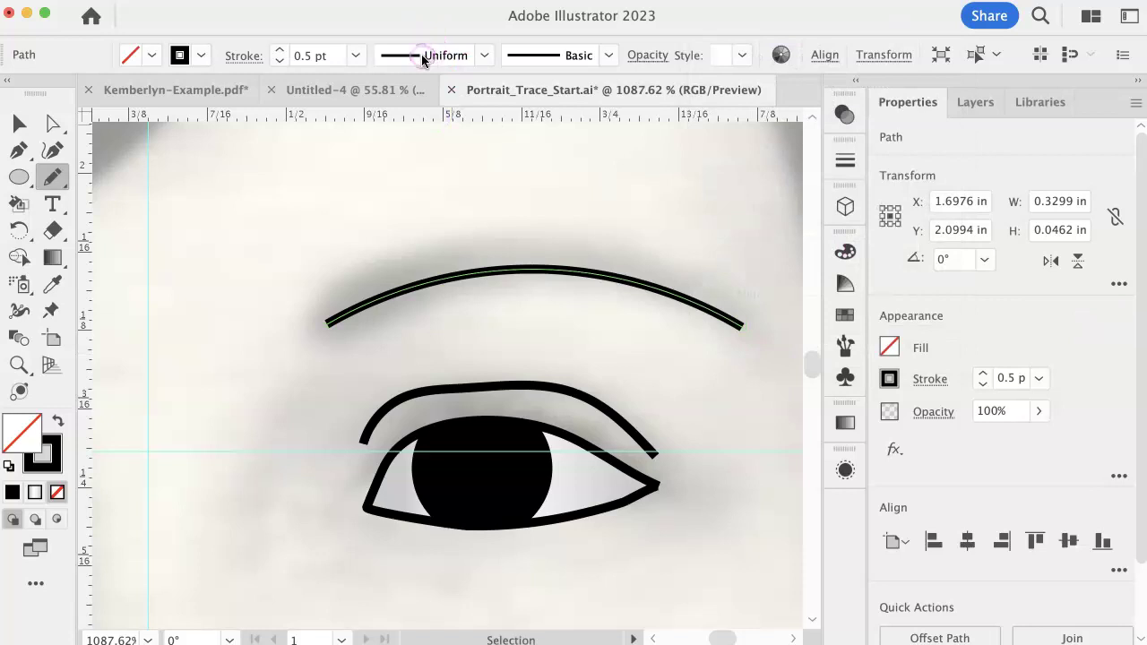
left_click(484, 58)
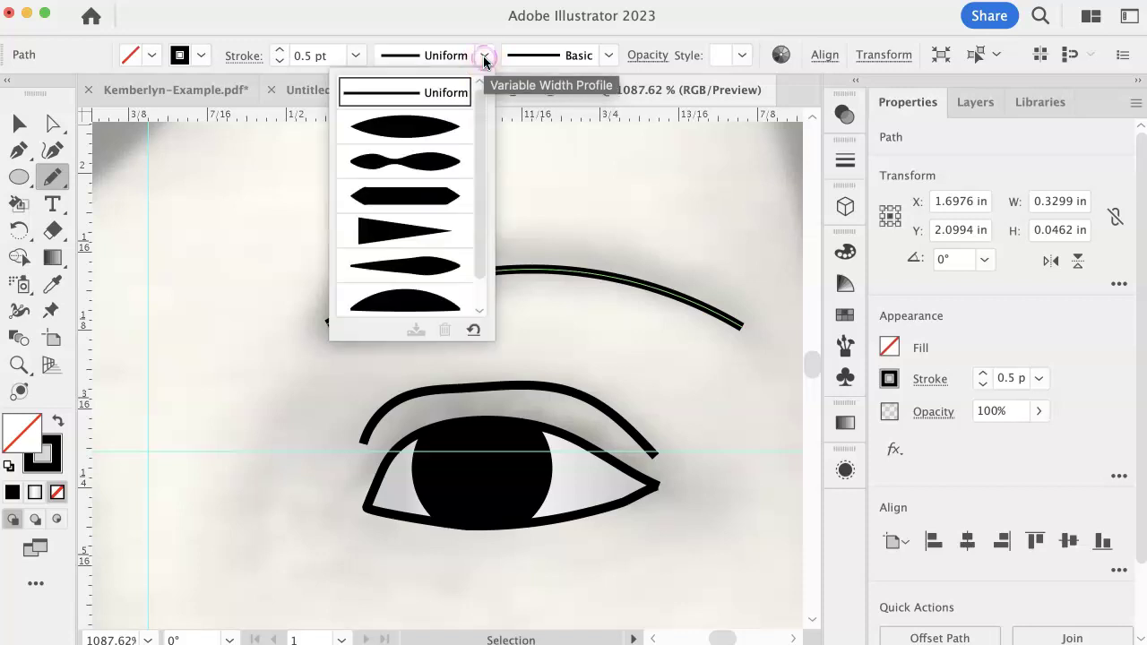
left_click(438, 275)
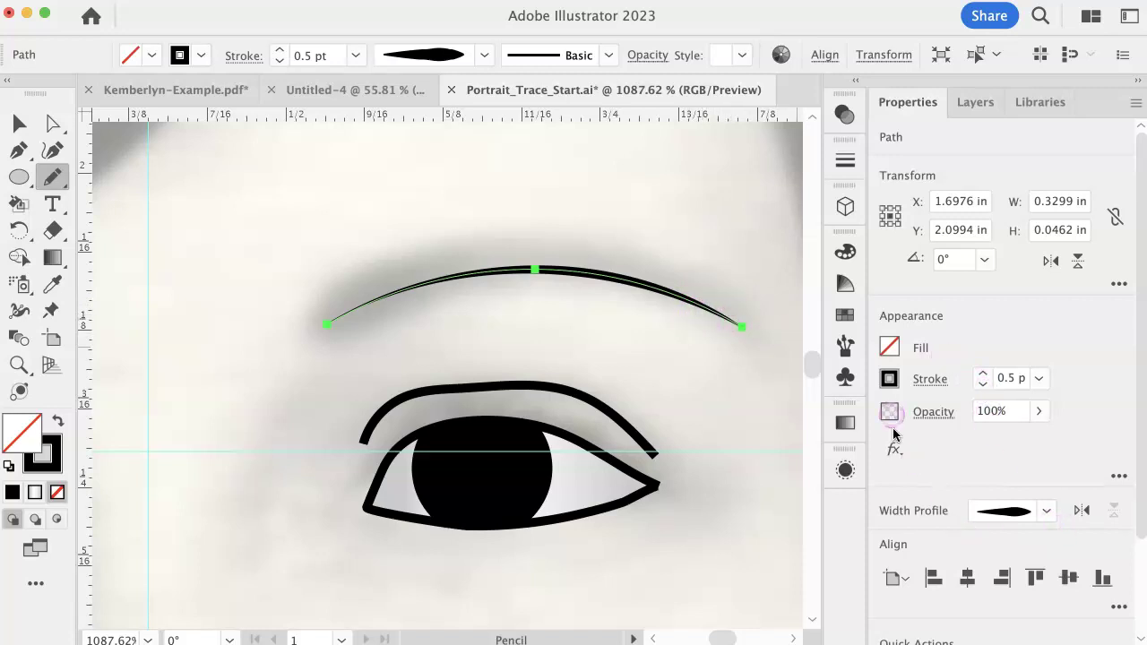
Flip the eyebrow's width profile along the path so its thicker part lies toward the left end
left_click(929, 381)
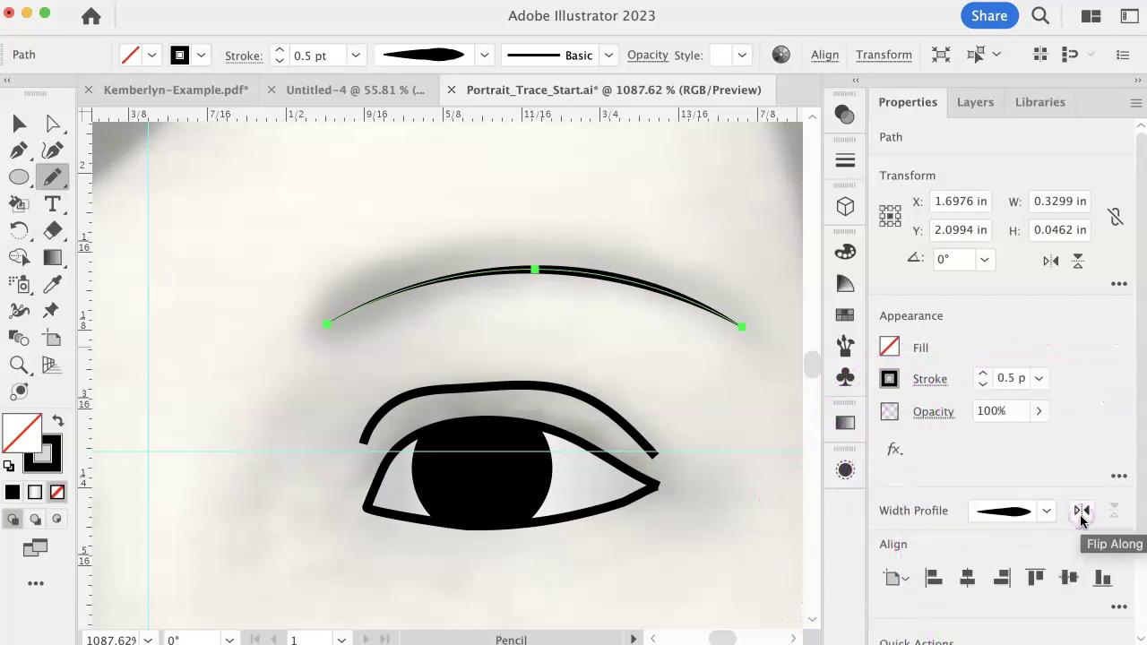
left_click(1080, 515)
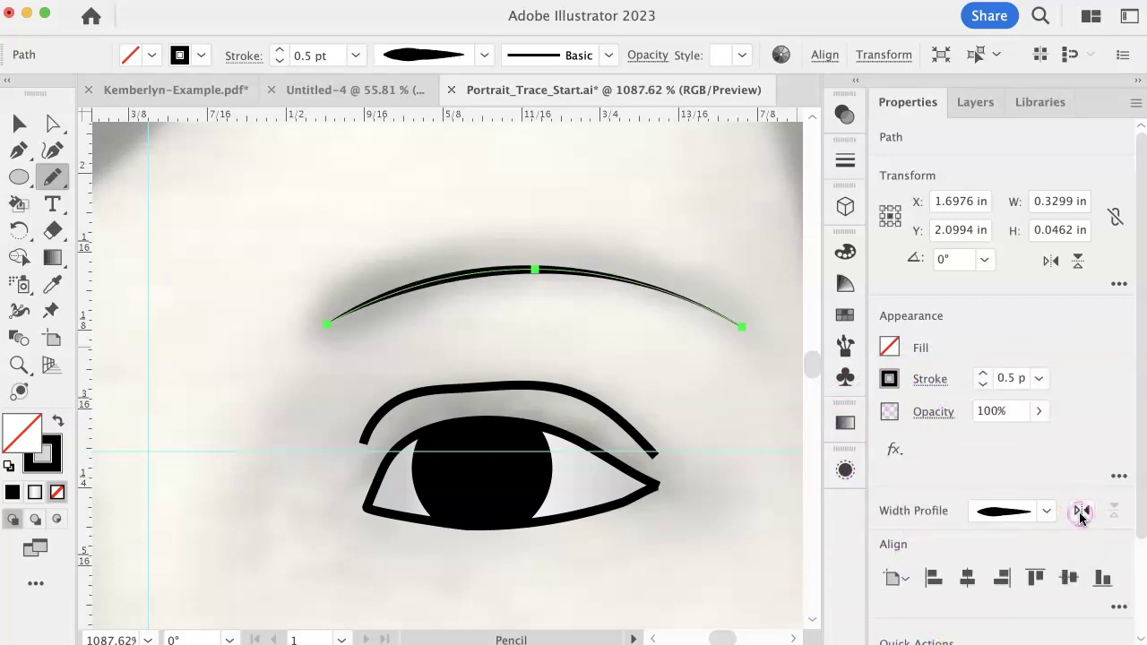
left_click(1080, 515)
left_click(1079, 516)
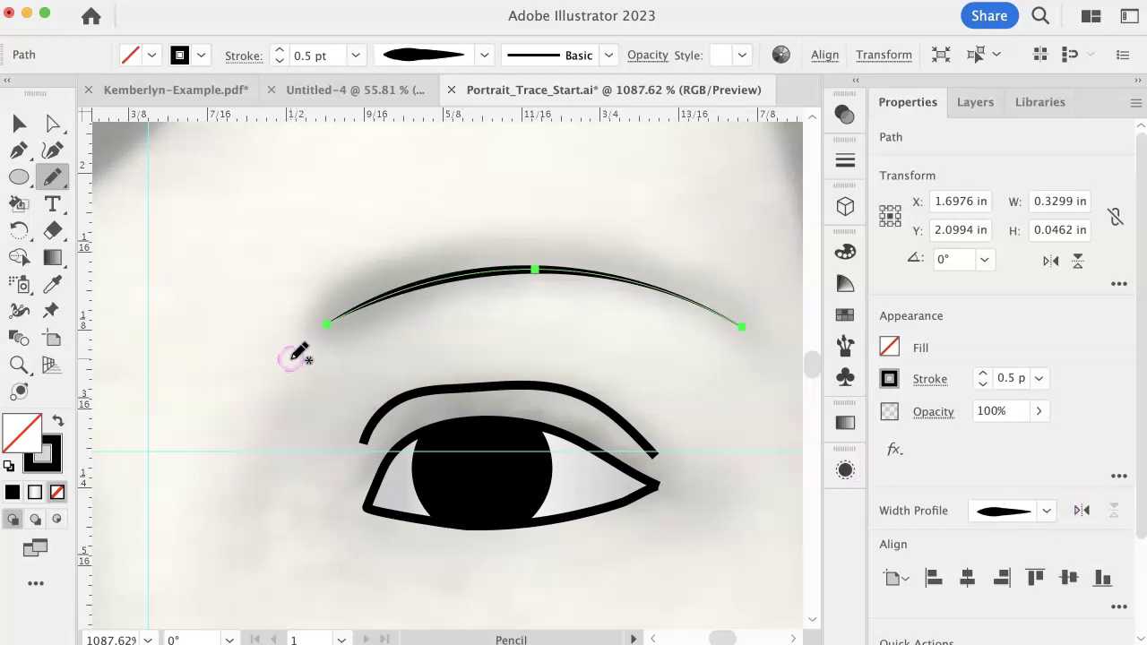
Widen the left part of the eyebrow with the Width tool to a maximum stroke of about 1.98 pt
key("shift+w")
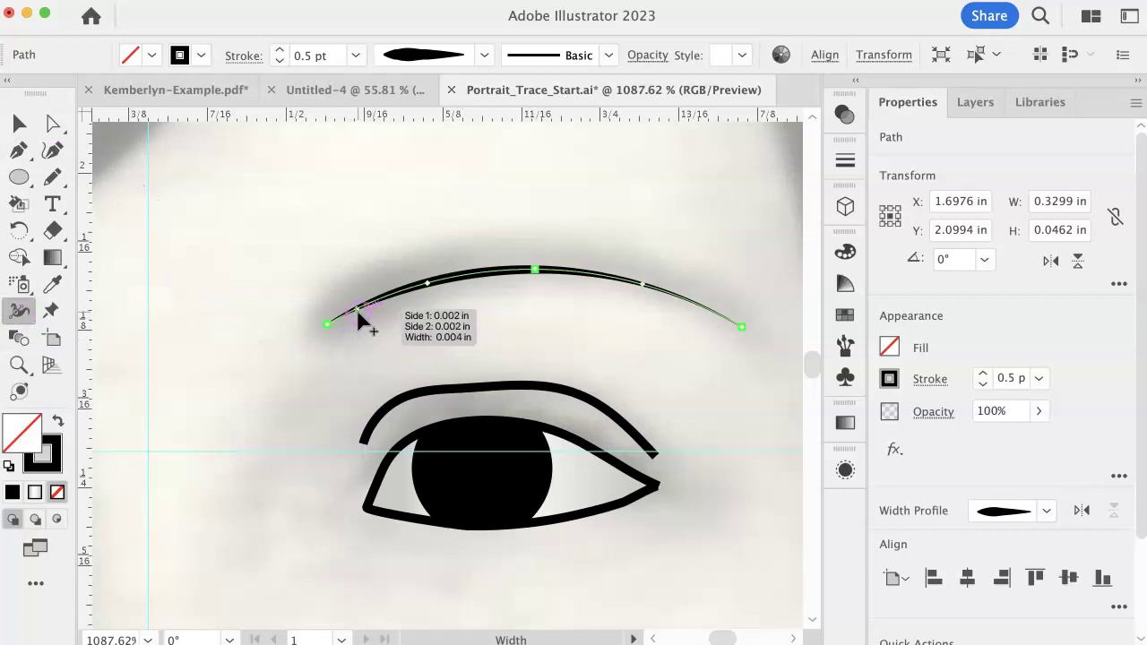
left_click_drag(357, 314, 363, 335)
left_click_drag(428, 287, 473, 340)
left_click(529, 375)
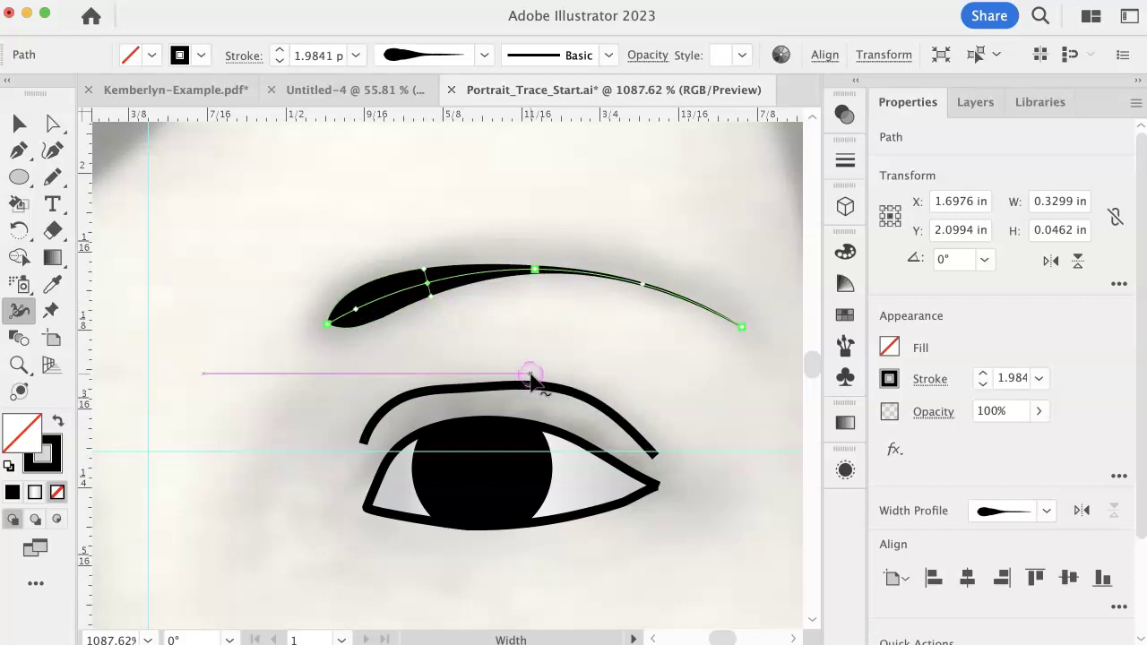
Give the eyelid crease stroke the lens-shaped width profile tapered at both ends, deselect it and return to the Selection tool
mouse_move(535, 384)
left_mouse_down()
mouse_move(583, 397)
mouse_move(529, 389)
left_mouse_up()
left_click(538, 388, "super")
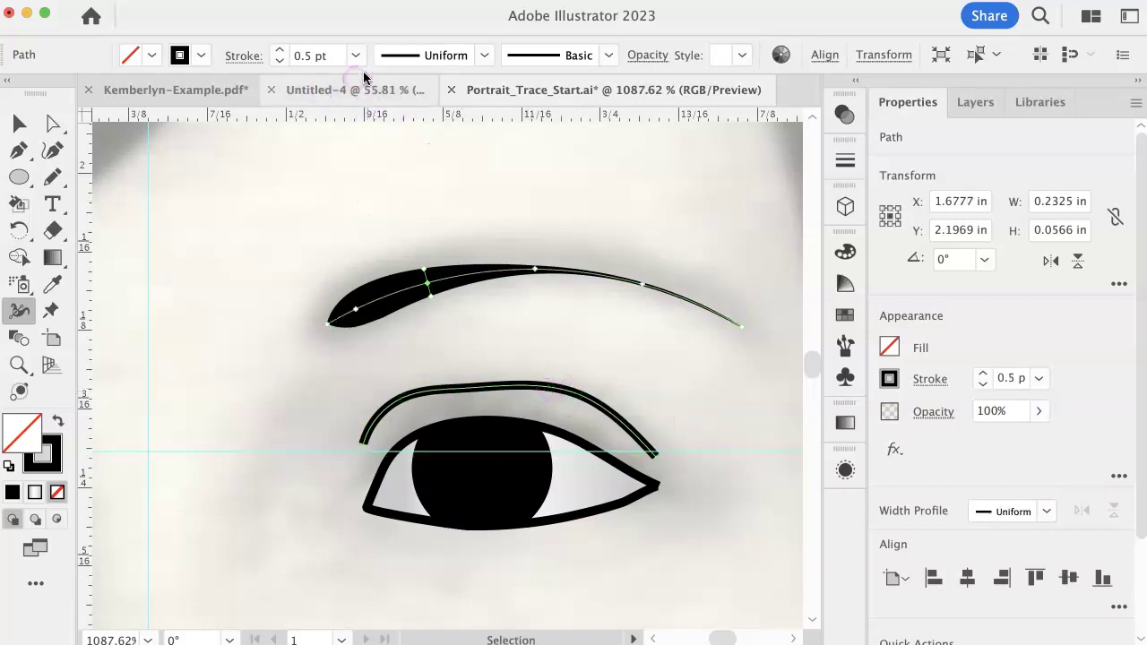
left_click(486, 56)
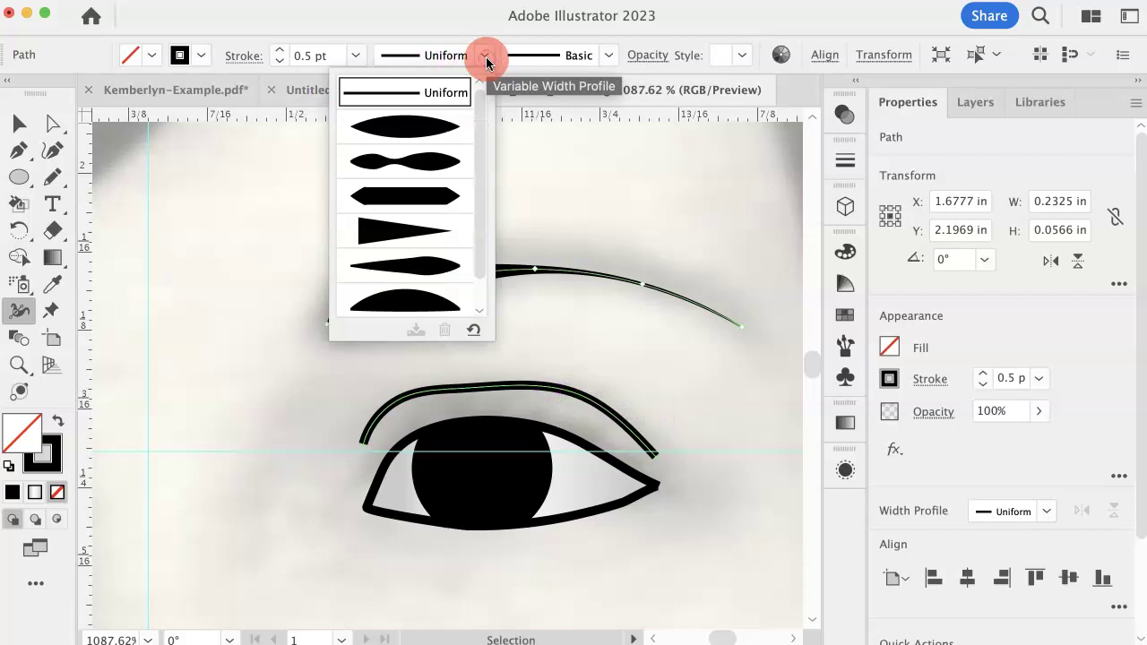
left_click(446, 130)
left_click(683, 385)
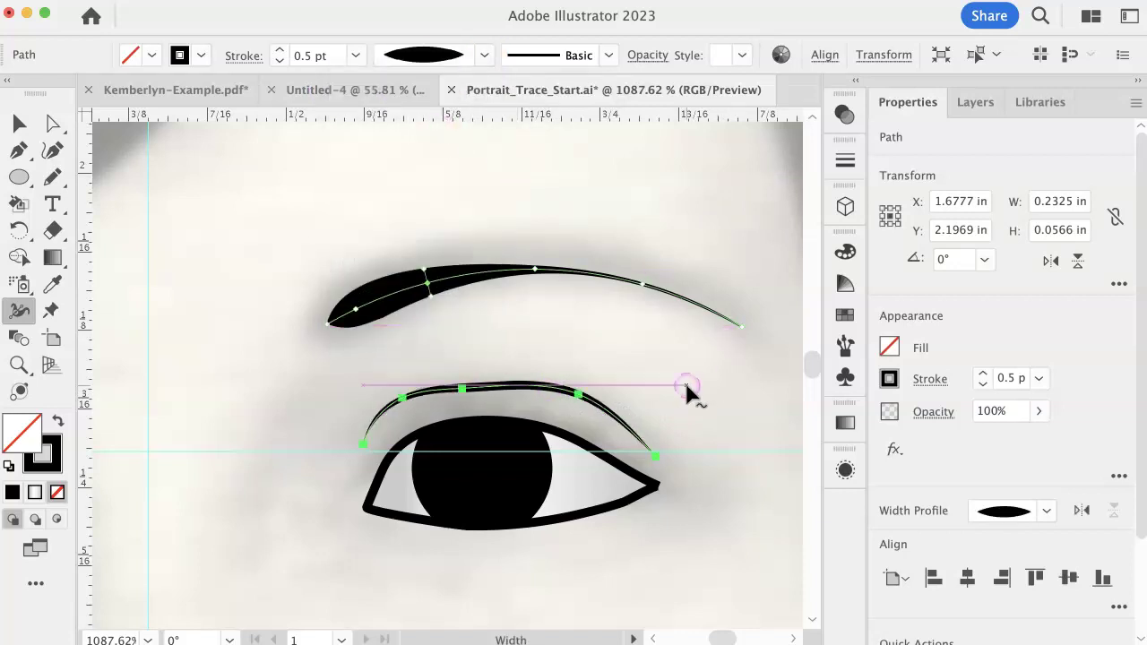
left_click(730, 433)
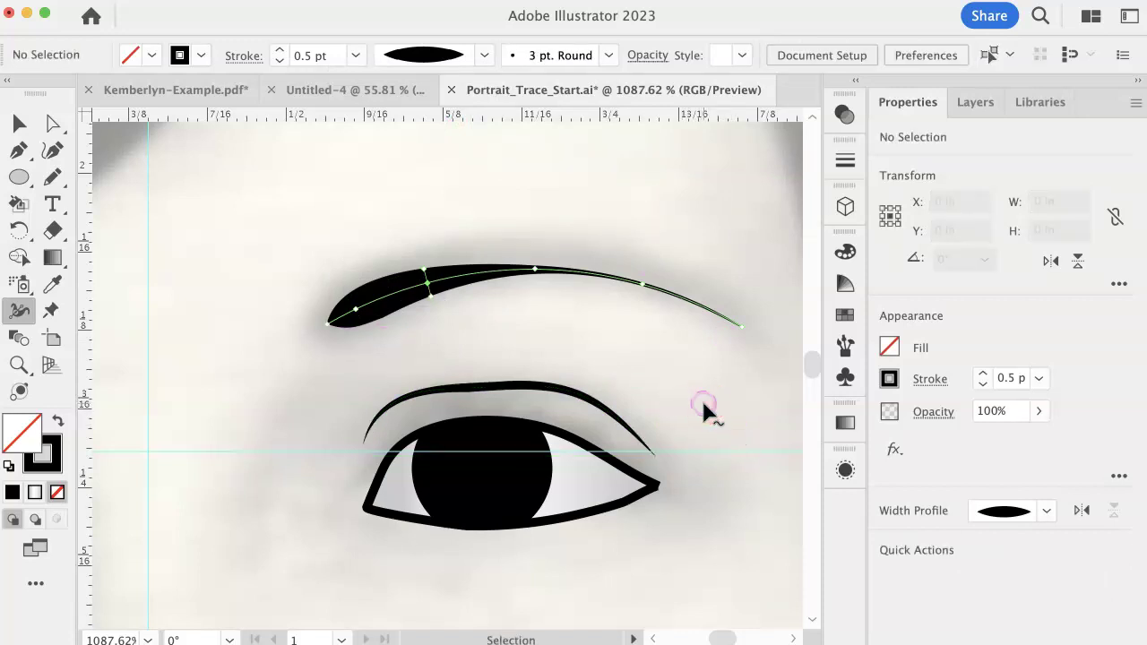
key("v")
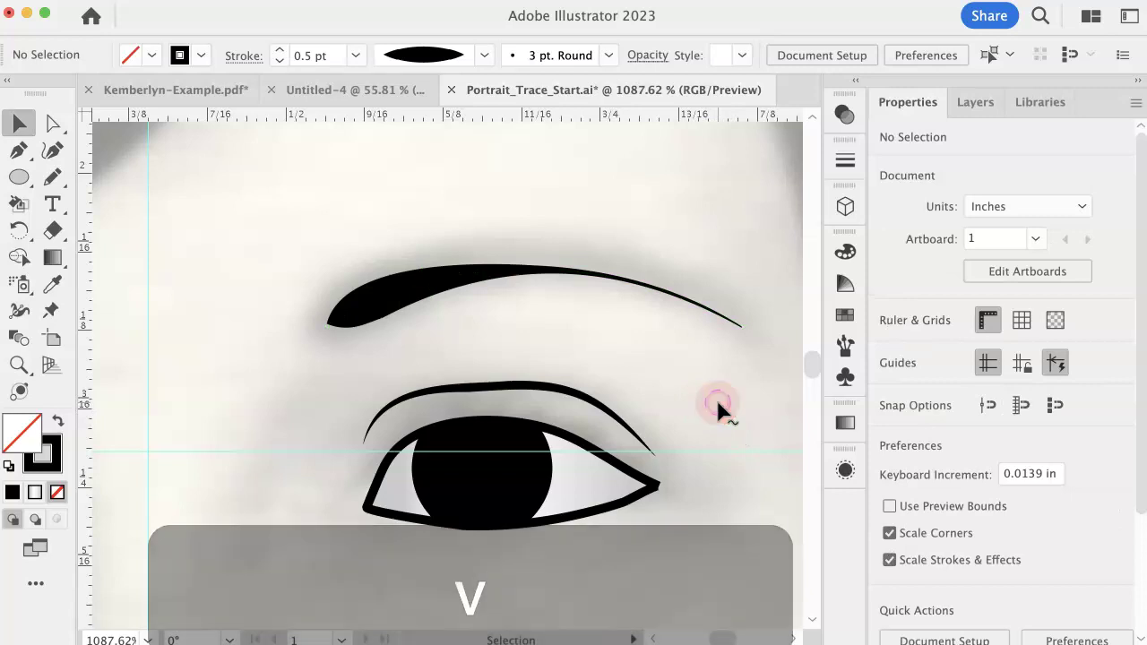